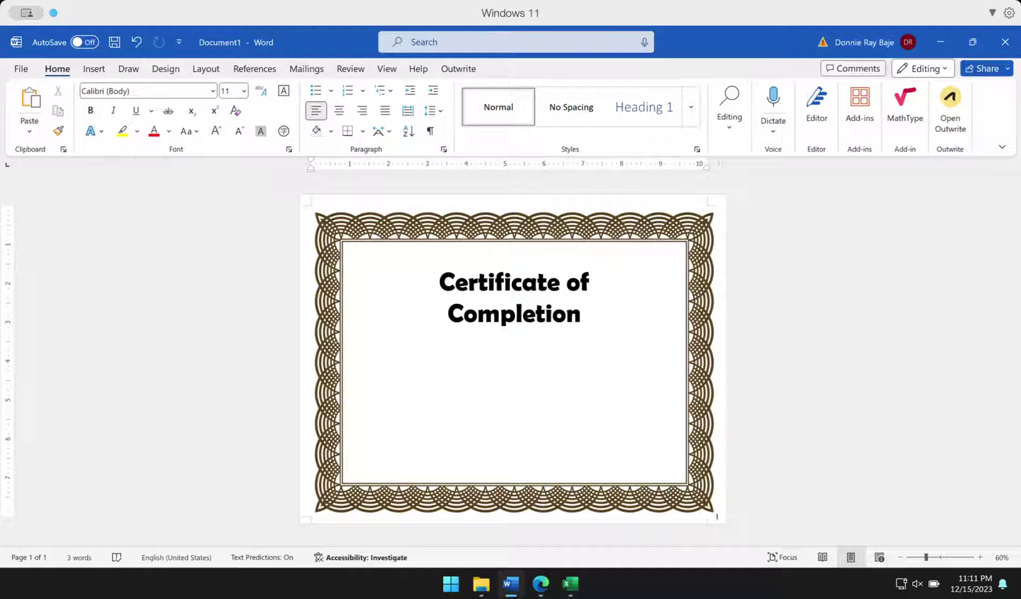
# Switch to the Excel workbook to view the names and awards list, and return to the Word certificate
pyautogui.click(572, 586)
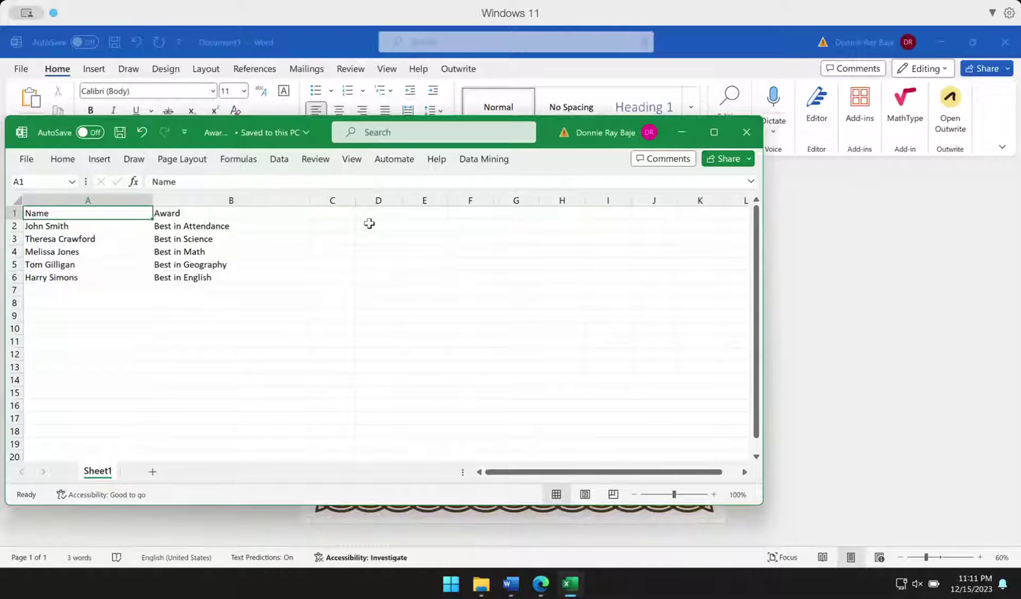
pyautogui.moveTo(564, 131)
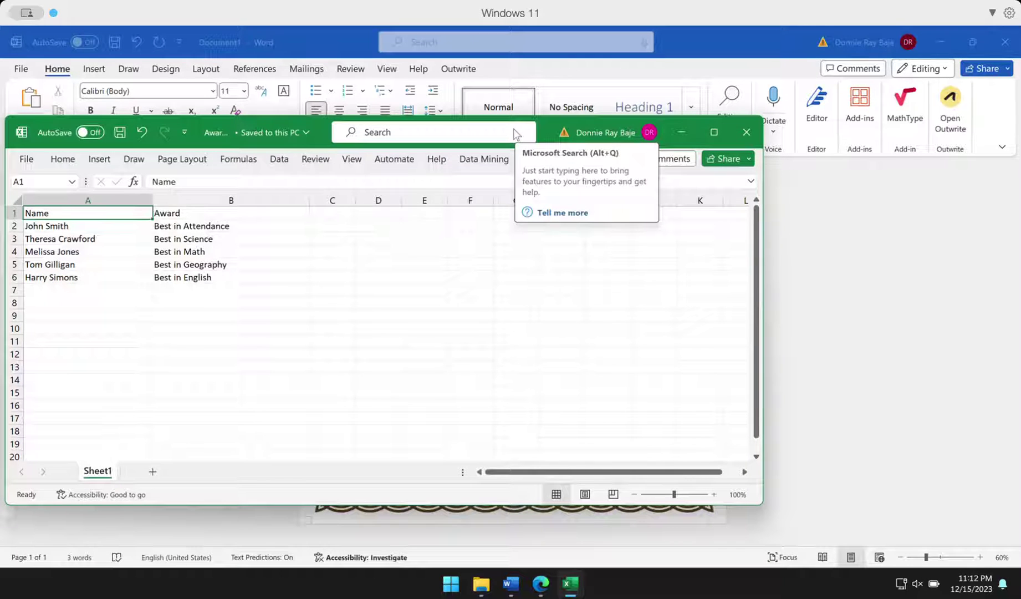
pyautogui.click(840, 211)
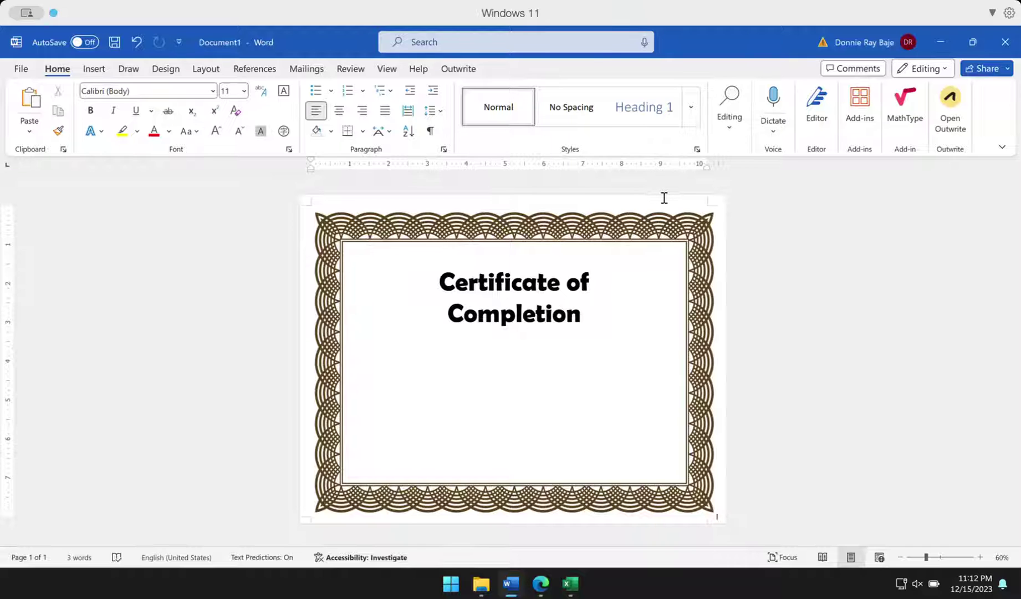
# Inspect how the certificate is built by selecting its border picture and the title text box in turn
pyautogui.click(683, 244)
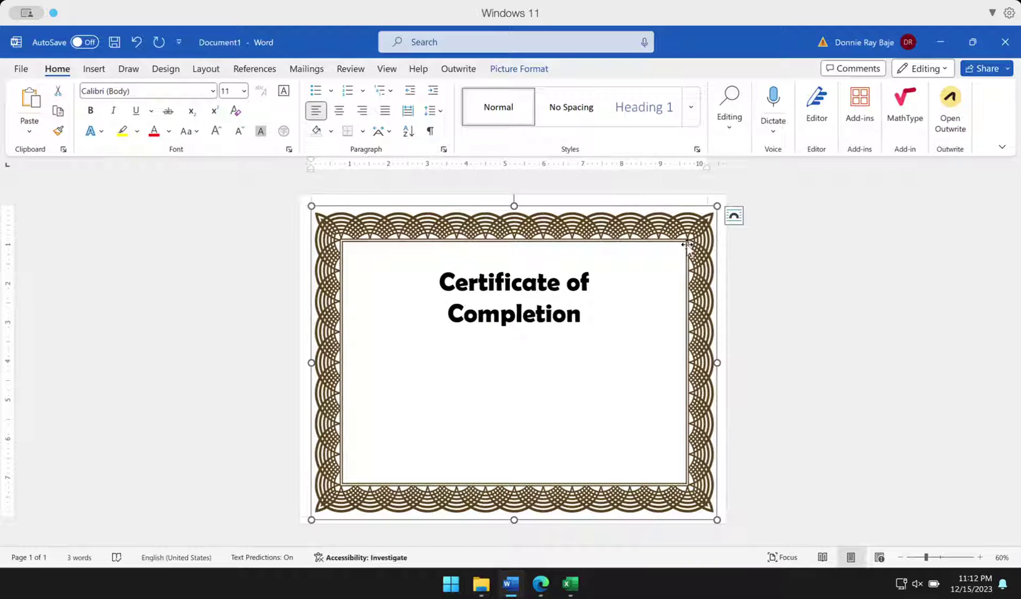
pyautogui.click(226, 212)
pyautogui.click(730, 265)
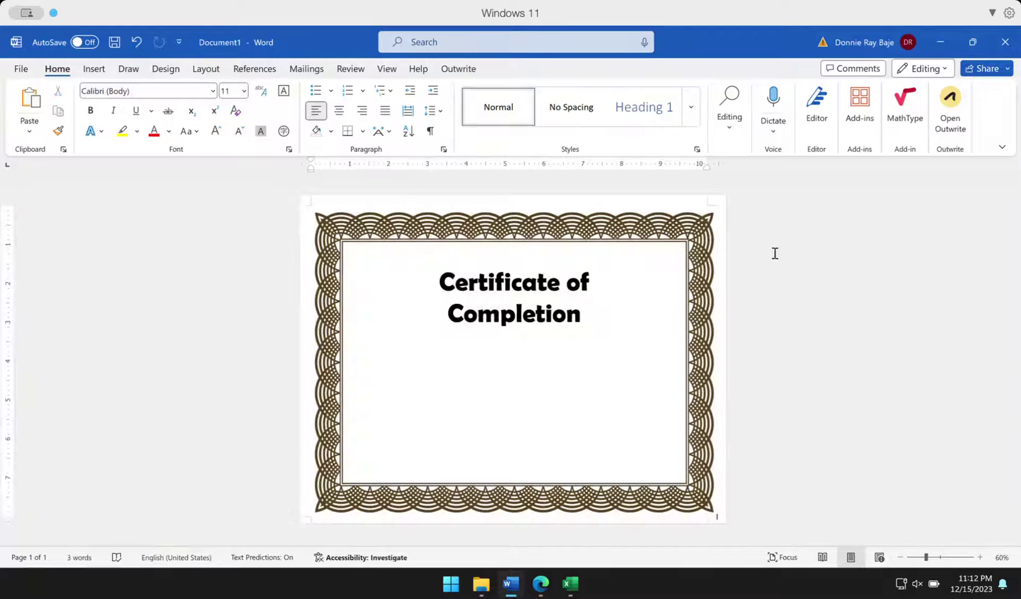
pyautogui.click(680, 246)
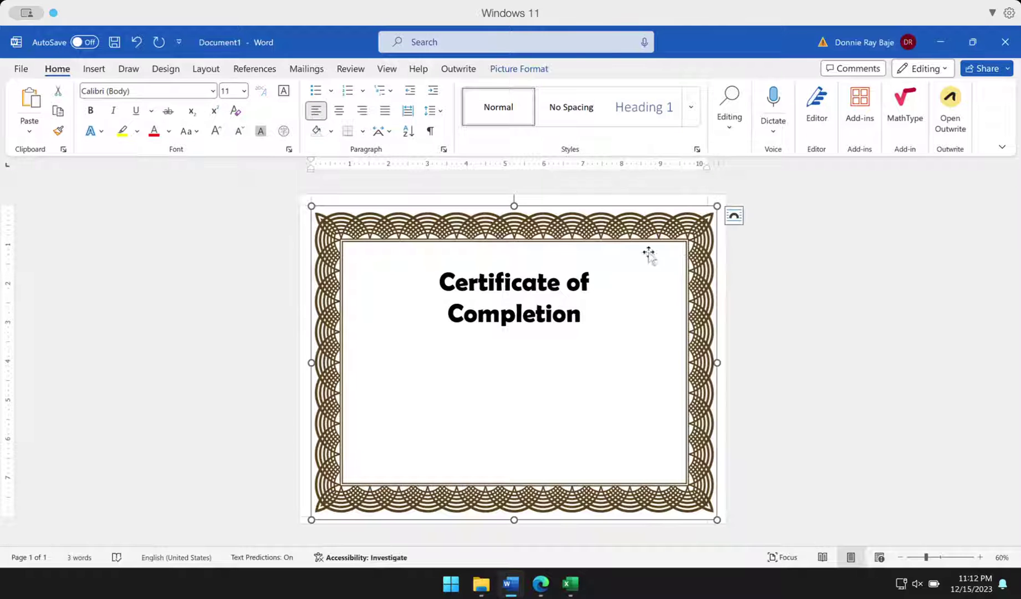
pyautogui.click(563, 284)
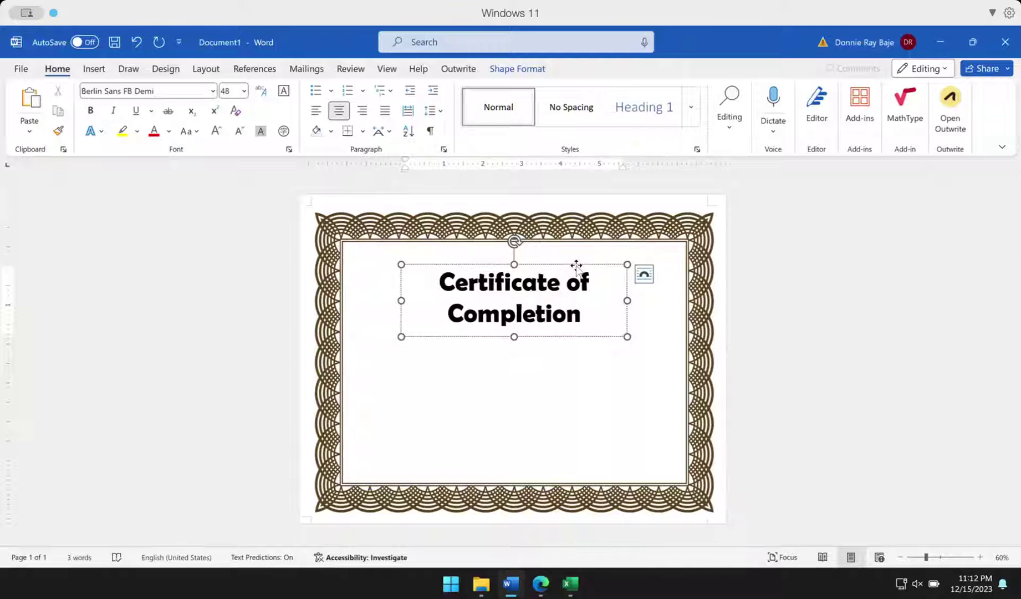
pyautogui.click(576, 265)
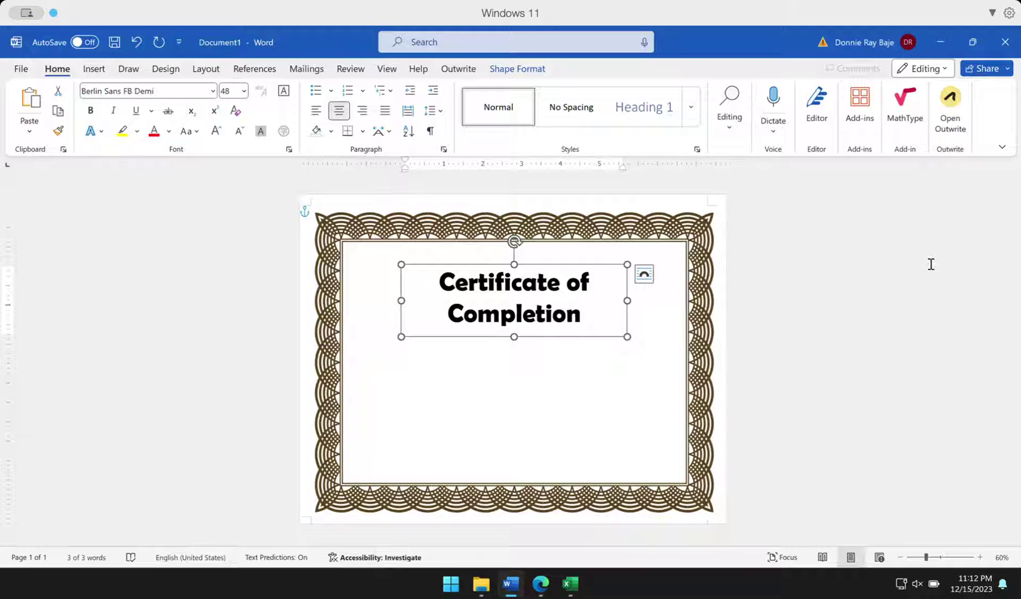
pyautogui.click(894, 272)
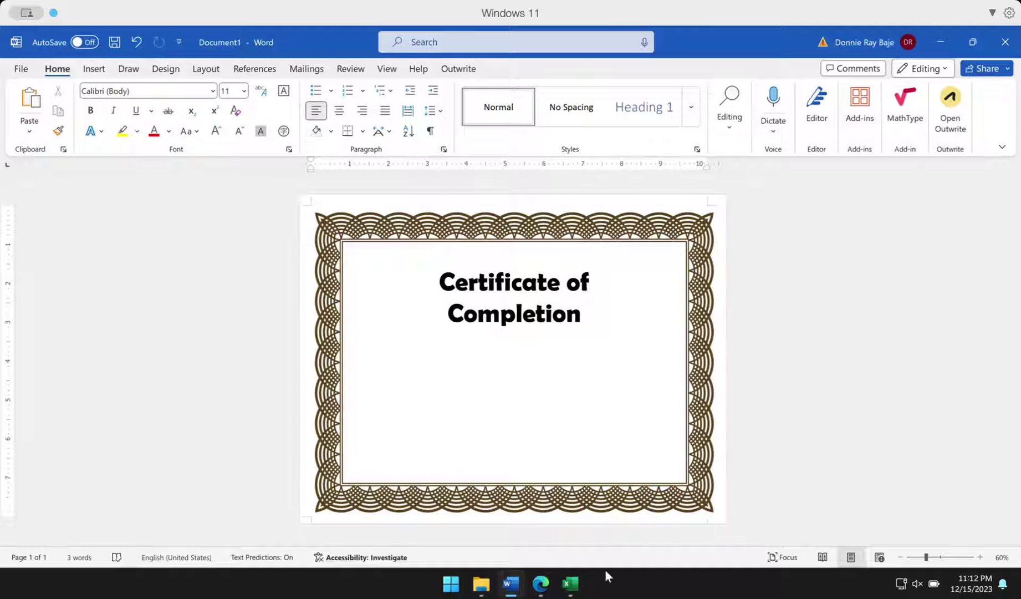
# Switch to the Excel workbook with the names and awards and close it
pyautogui.click(580, 588)
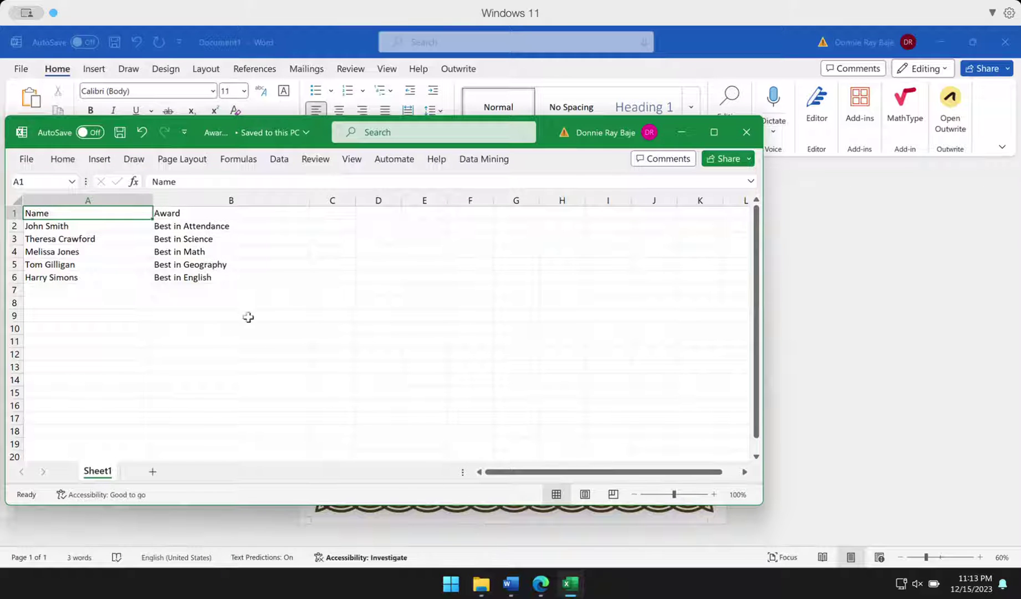
pyautogui.moveTo(545, 143); pyautogui.dragTo(614, 145)
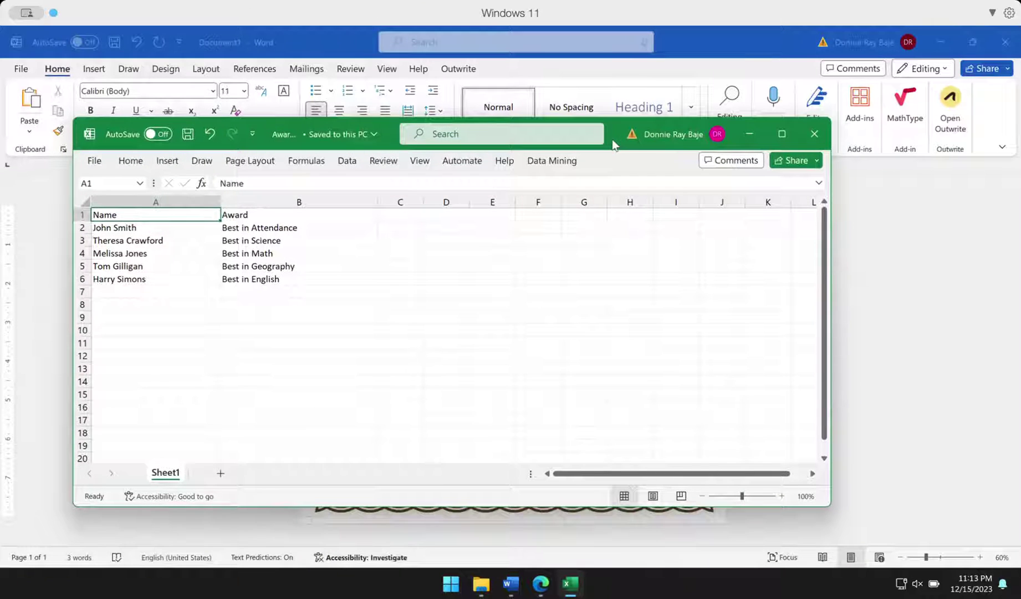
pyautogui.click(813, 139)
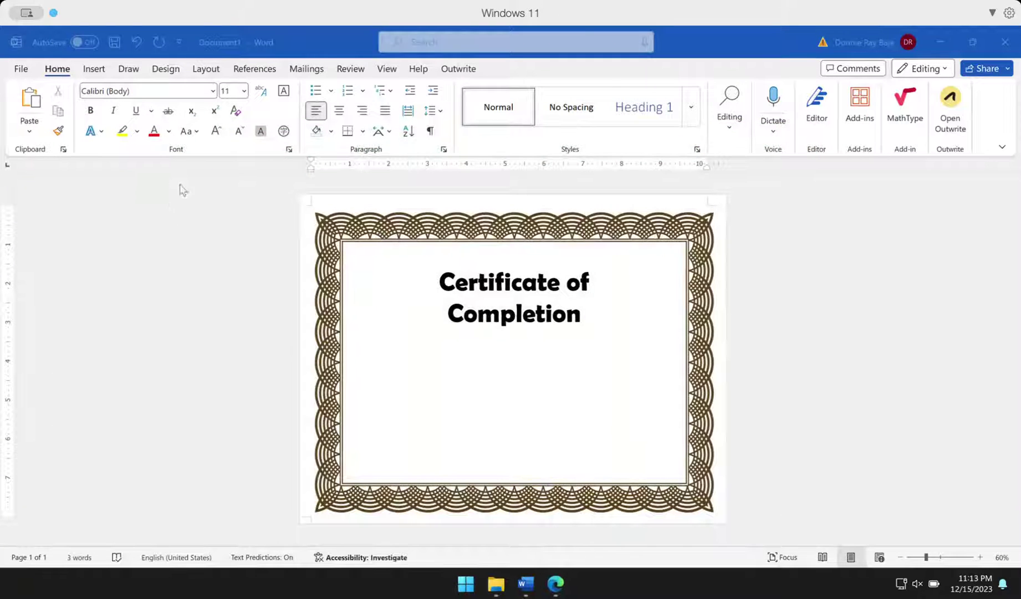
# Use the existing Awardees workbook in Documents as the mail merge recipient list, taking Sheet1$ with its first row as column headers
pyautogui.click(311, 71)
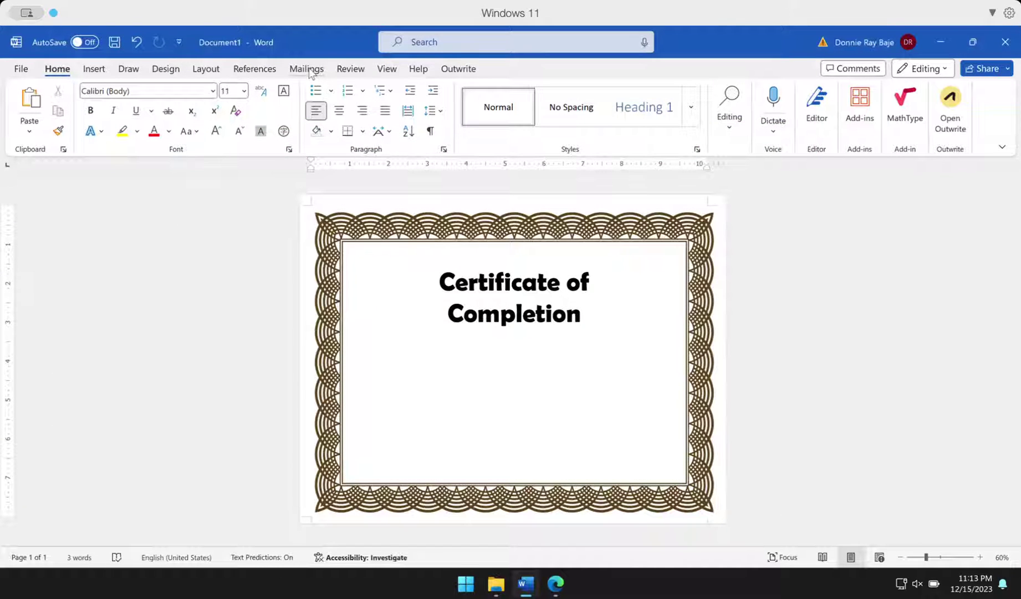
pyautogui.click(308, 69)
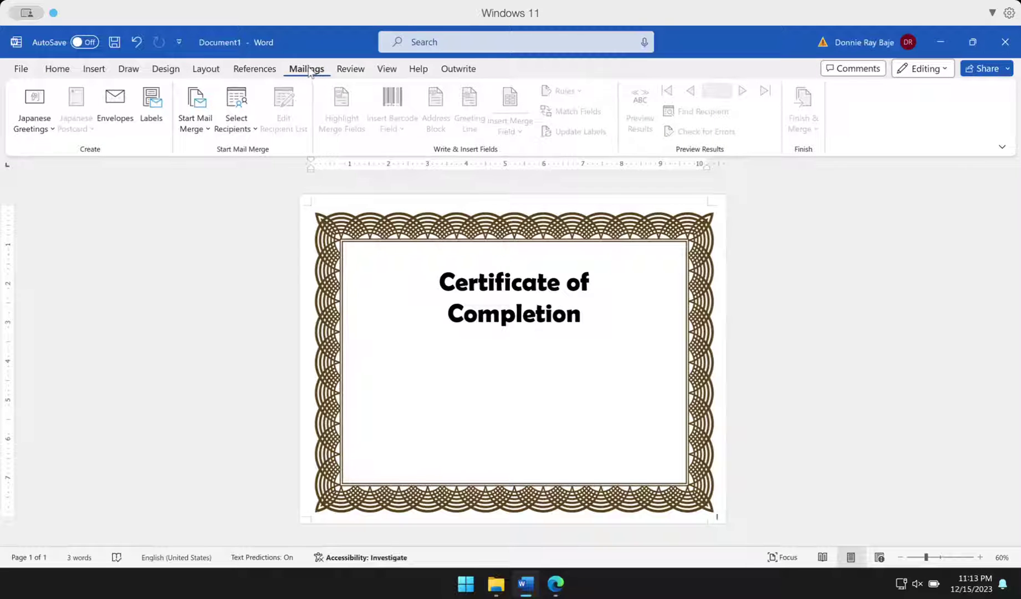
pyautogui.click(229, 132)
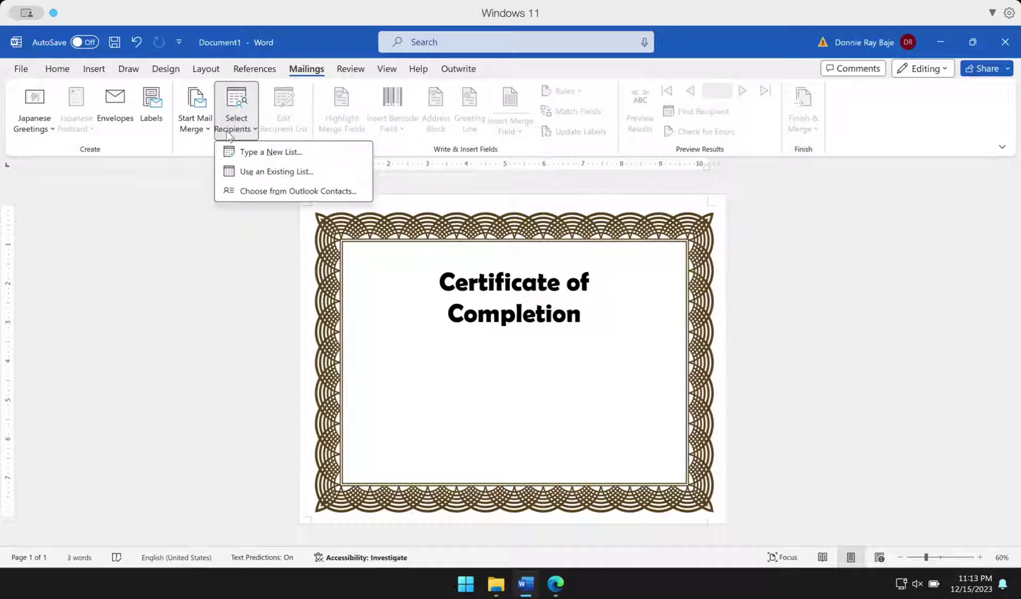
pyautogui.click(275, 172)
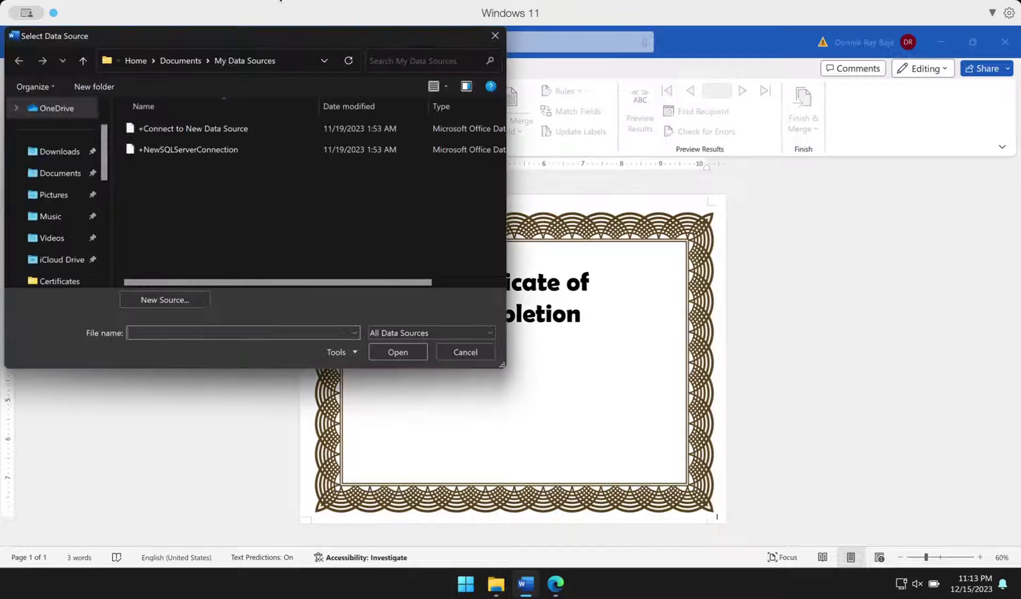
pyautogui.moveTo(256, 33); pyautogui.dragTo(324, 82)
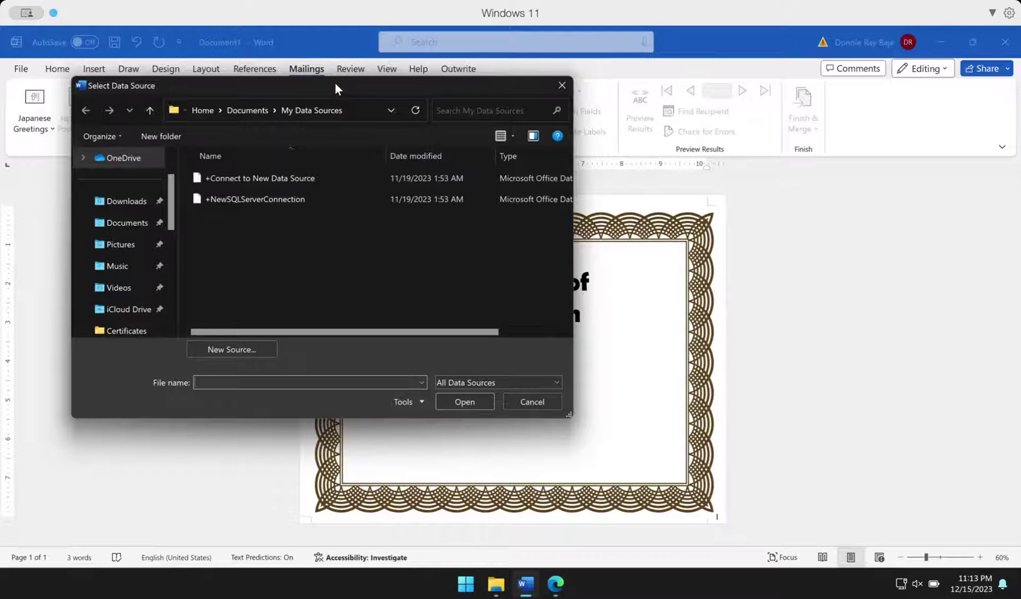
pyautogui.click(131, 224)
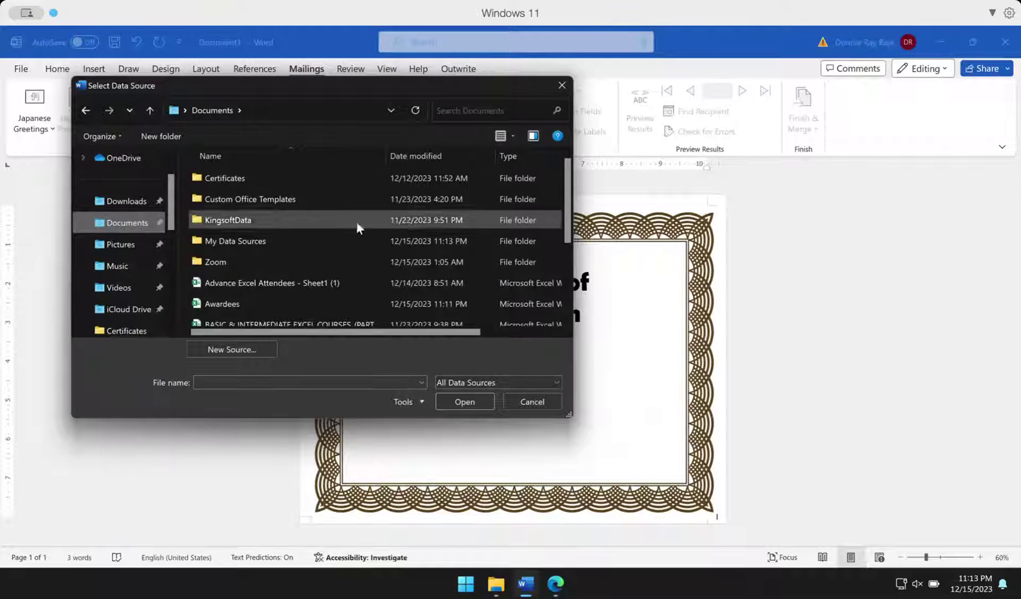
pyautogui.click(224, 305)
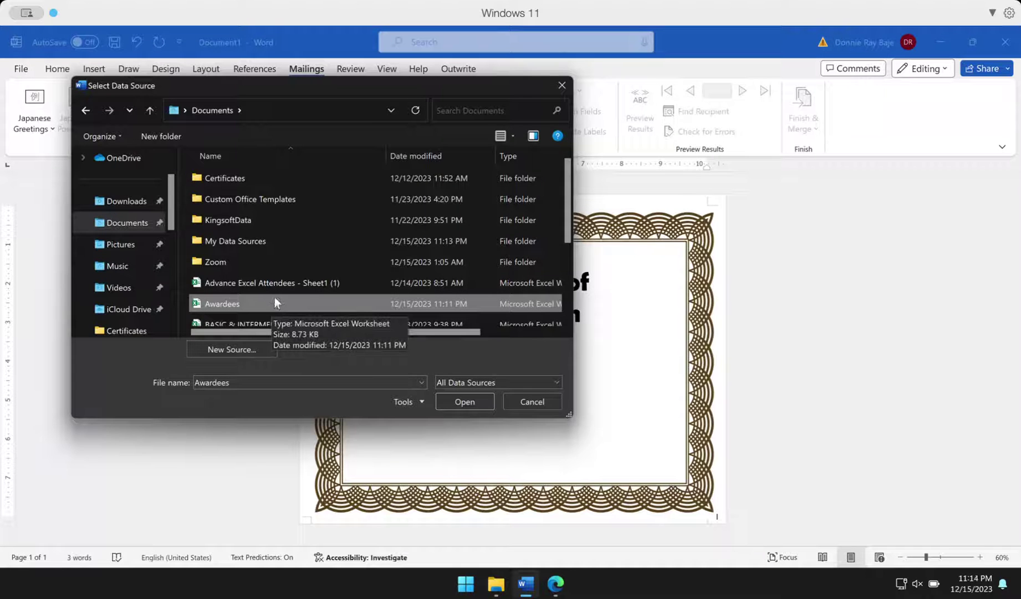
pyautogui.click(466, 402)
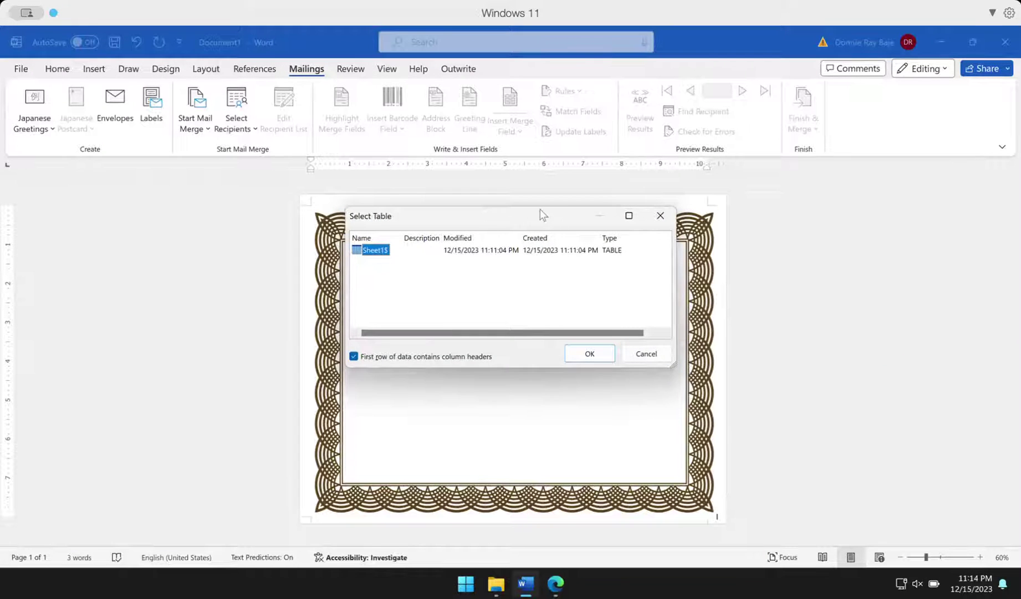
pyautogui.moveTo(540, 209); pyautogui.dragTo(531, 187)
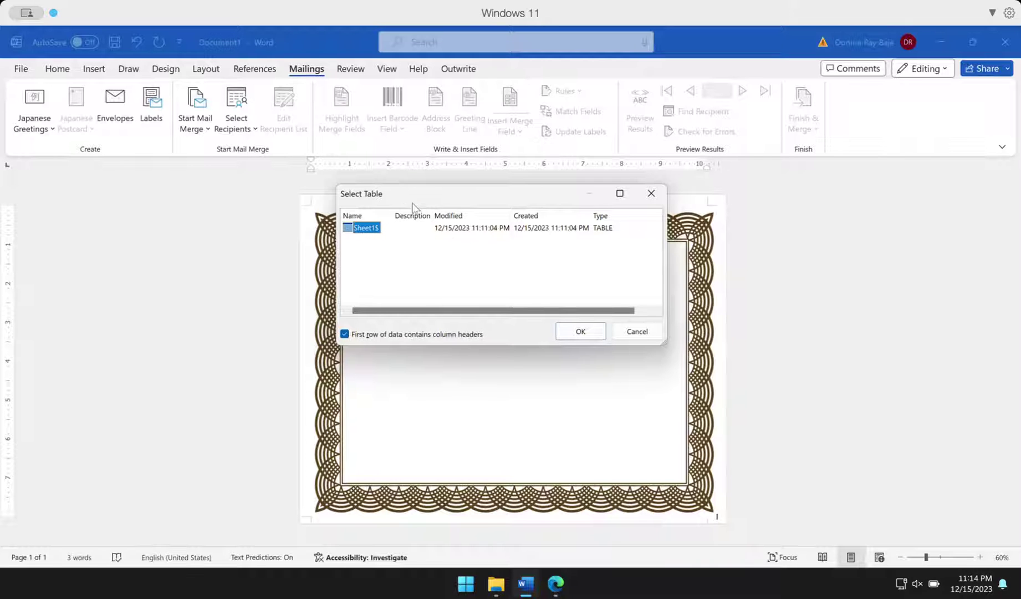
pyautogui.click(580, 331)
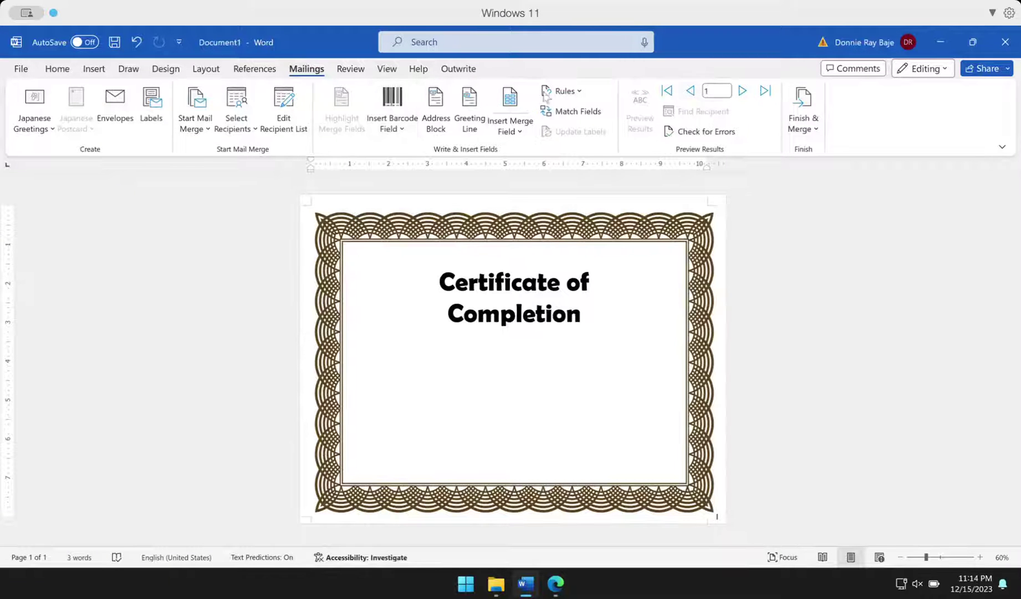
# View the merge fields available from the recipient list
pyautogui.click(501, 129)
pyautogui.click(509, 130)
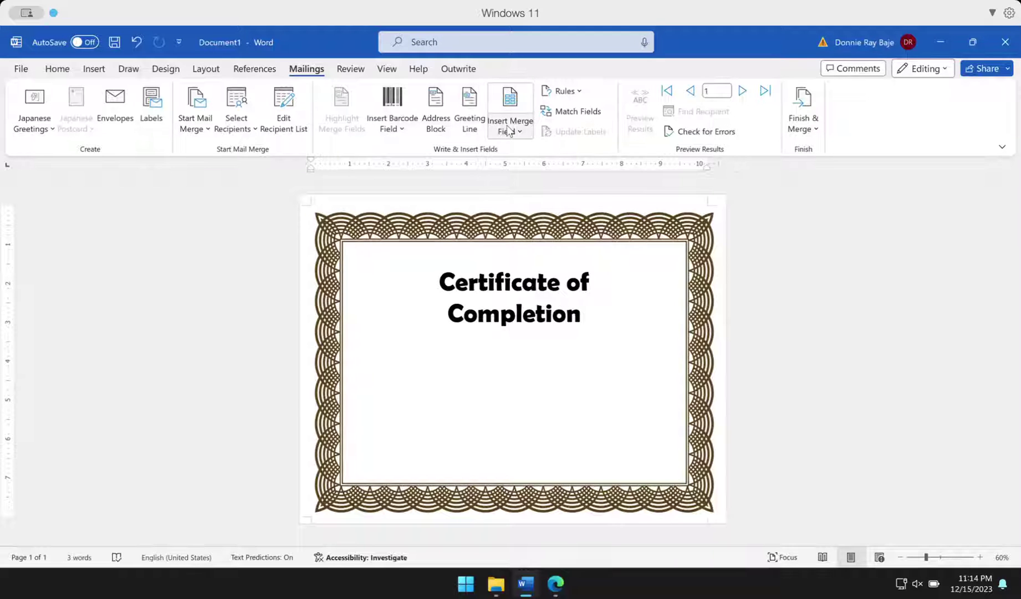
pyautogui.click(508, 130)
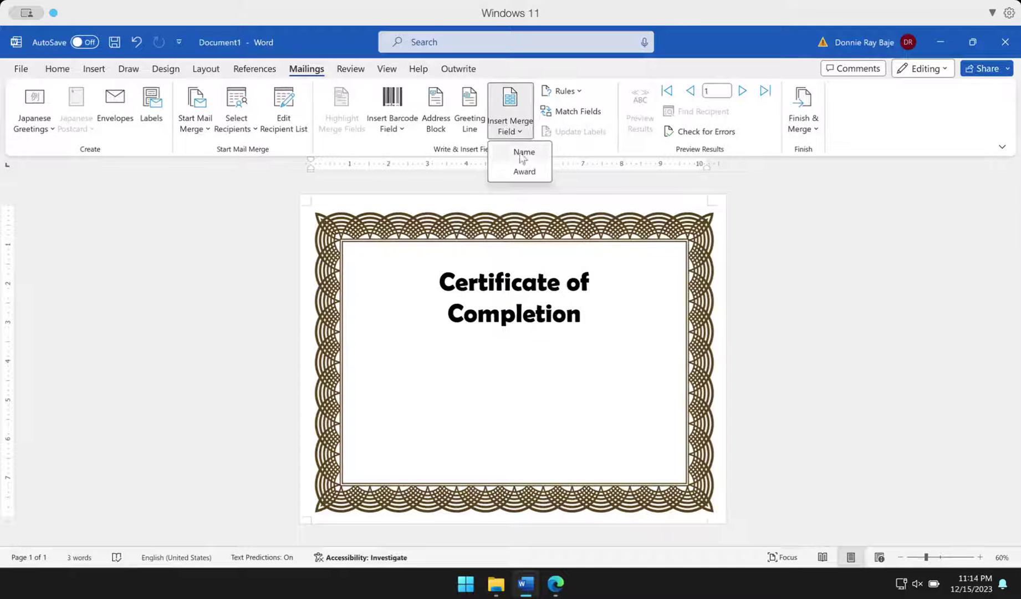
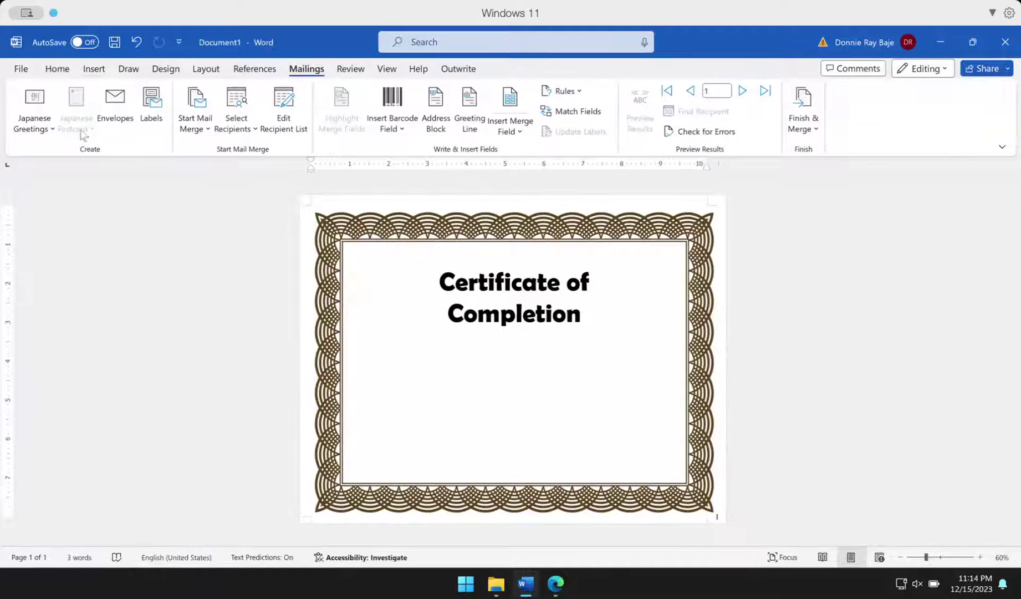
# Insert a simple text box and place it just below the certificate title, about centred on the page
pyautogui.click(94, 69)
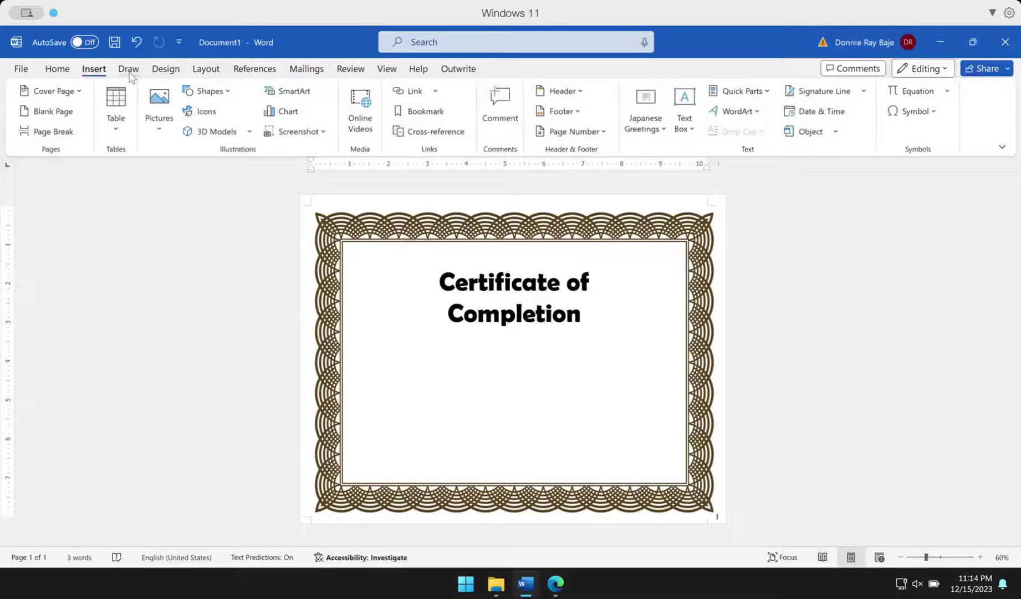
pyautogui.click(692, 130)
pyautogui.click(743, 211)
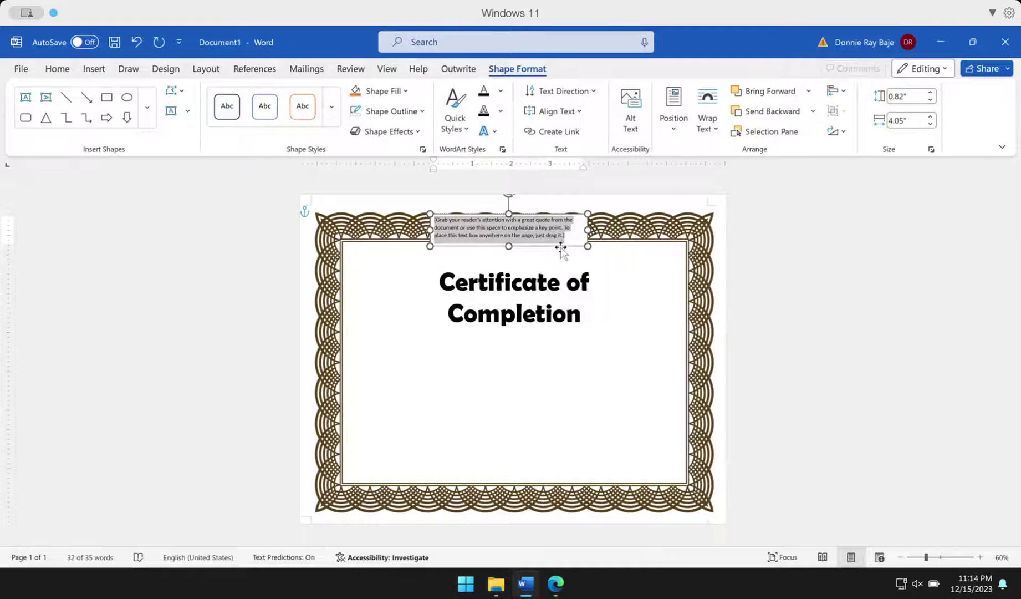
pyautogui.moveTo(561, 248); pyautogui.dragTo(556, 371)
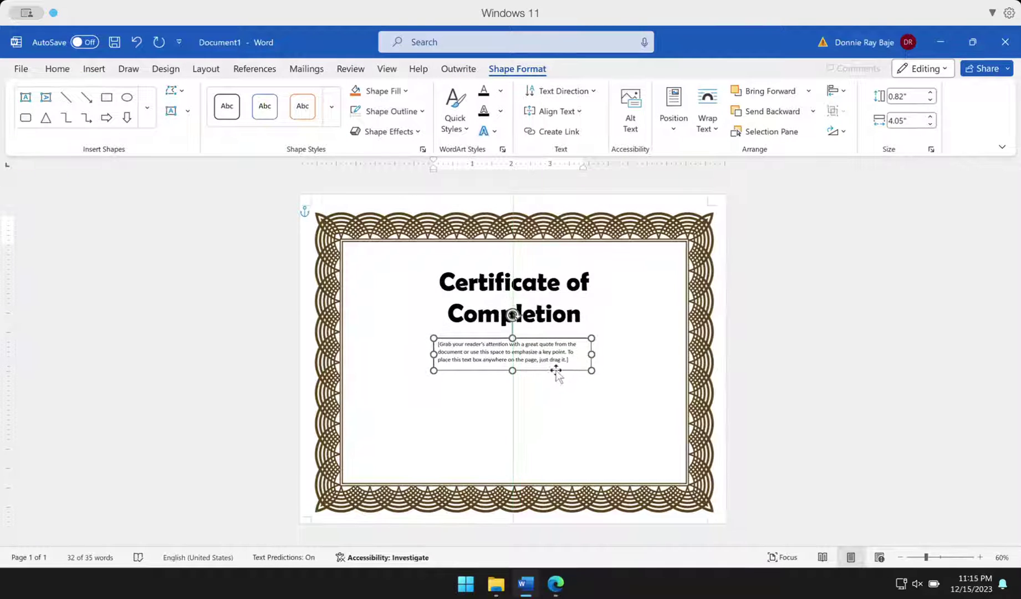
# Replace the new text box's placeholder with "This certificate is awarded to" and centre the text
pyautogui.click(537, 357)
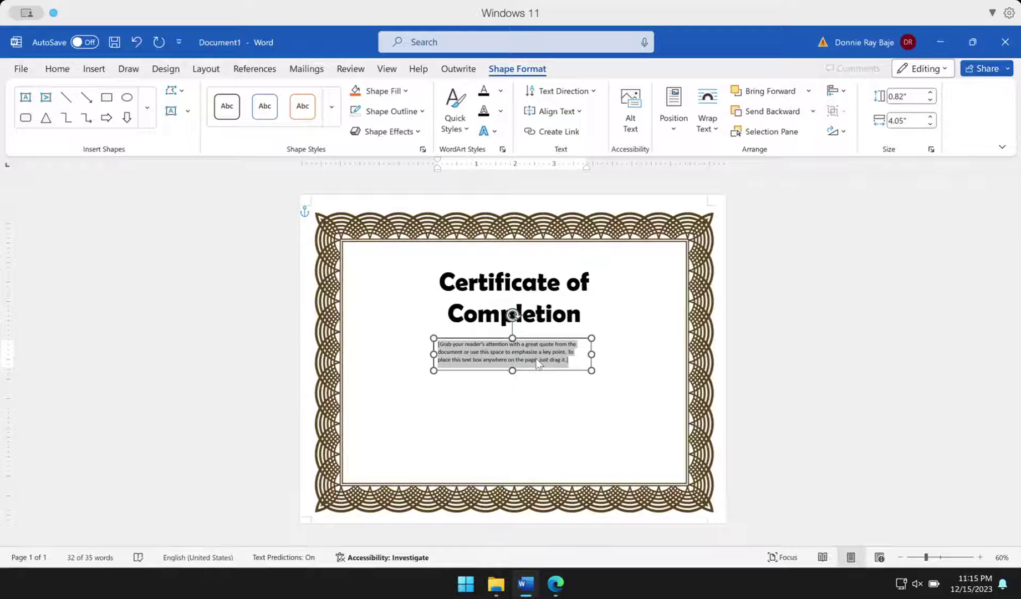
pyautogui.write('This')
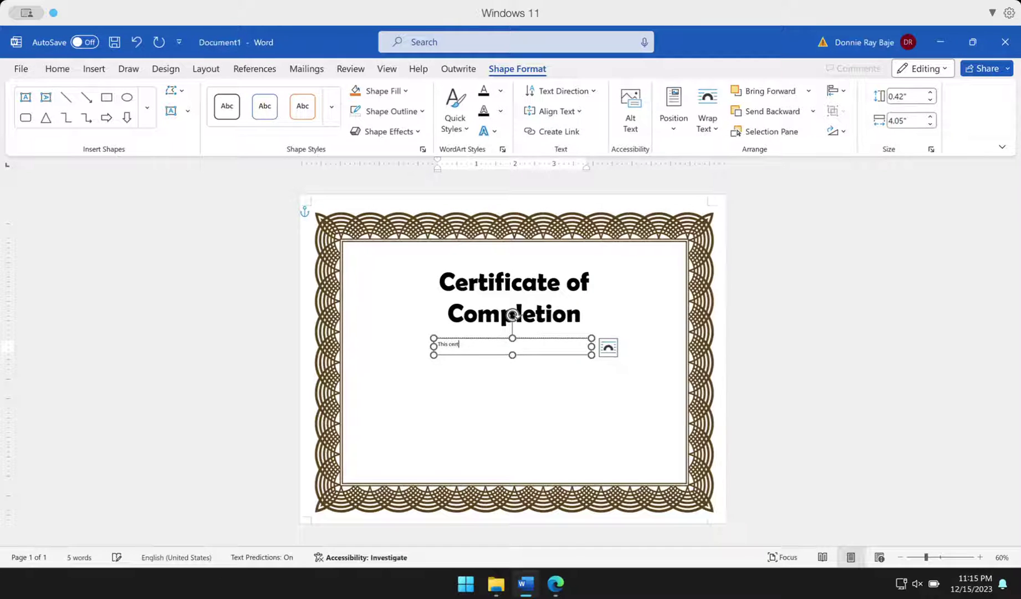
pyautogui.write(' certificate is awarded to')
pyautogui.hotkey('ctrl', 'a')
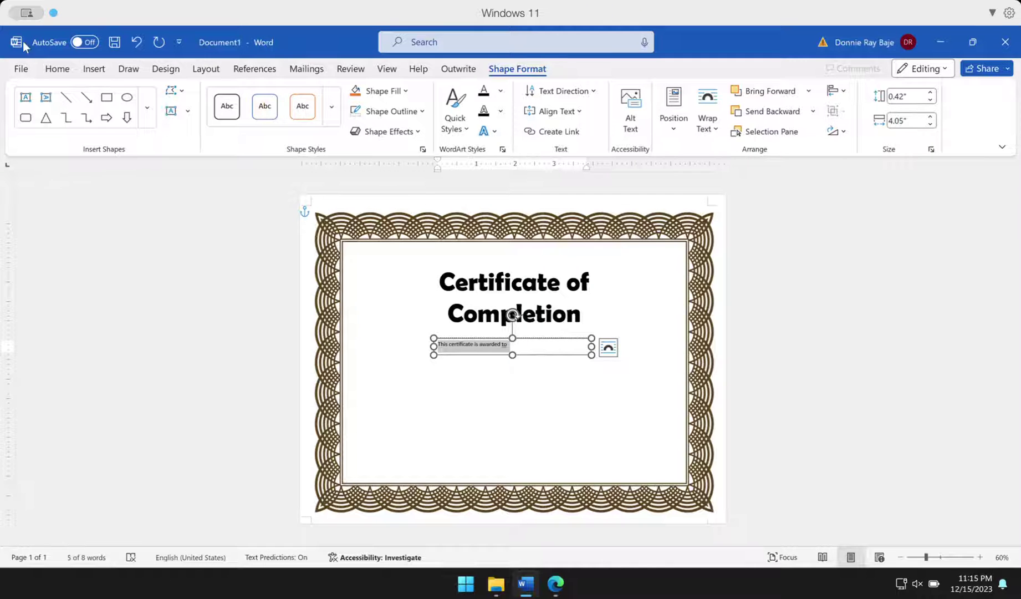
pyautogui.click(56, 69)
pyautogui.click(338, 111)
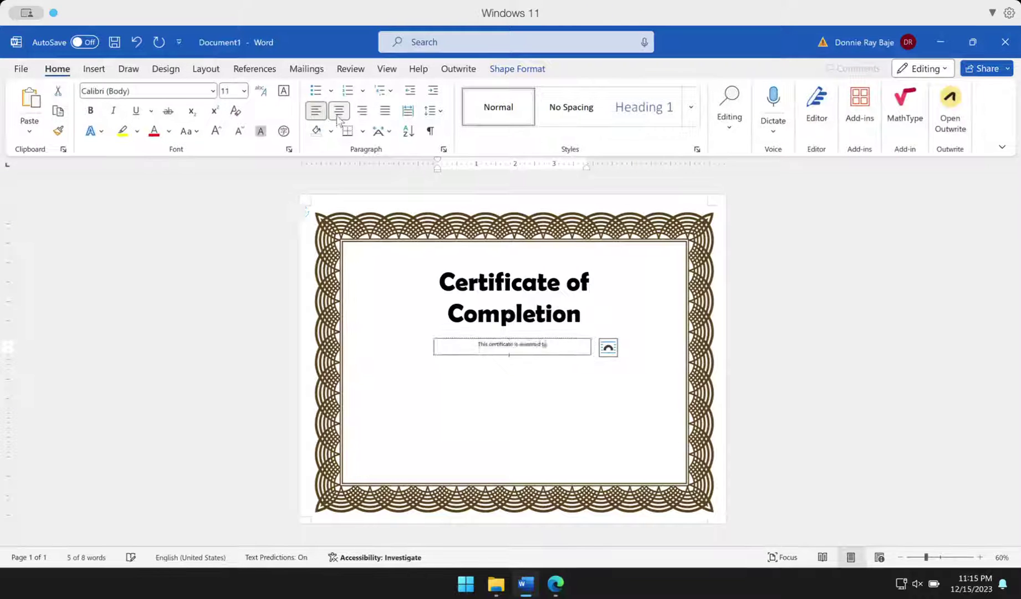
pyautogui.click(493, 361)
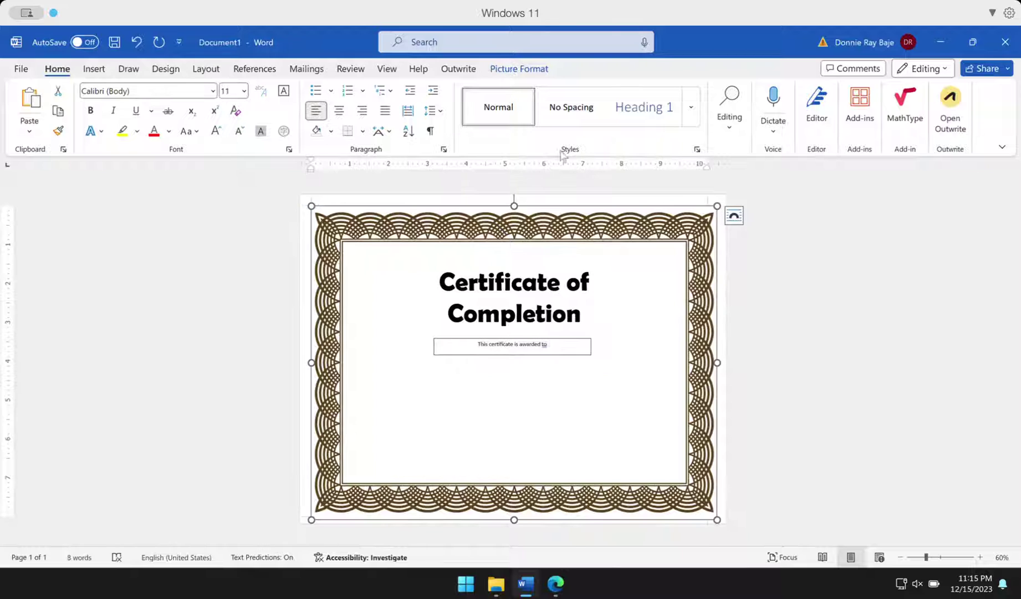
# Remove the outline from the text box reading "This certificate is awarded to"
pyautogui.click(556, 342)
pyautogui.click(513, 69)
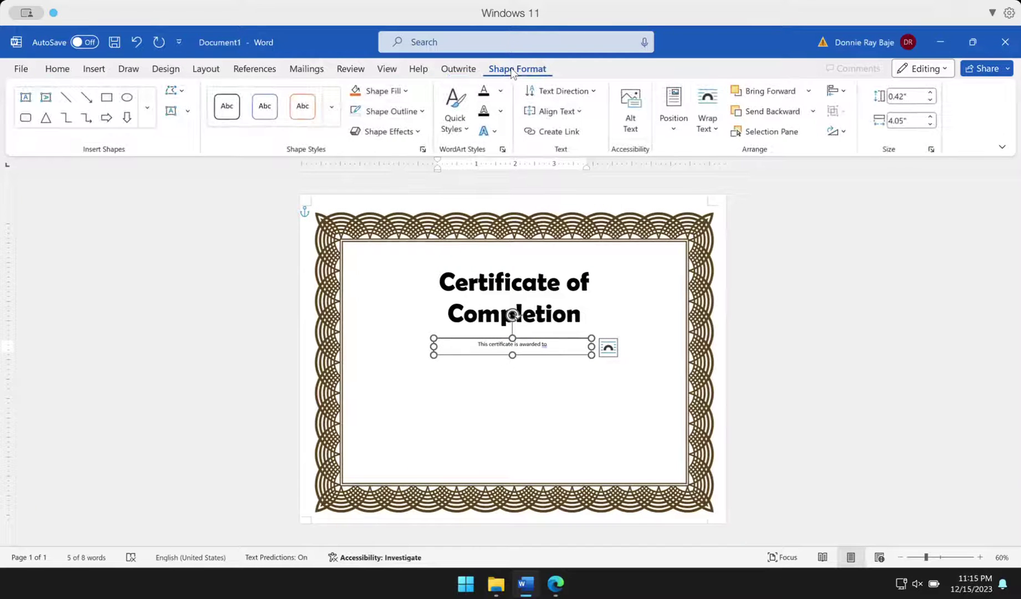
pyautogui.click(383, 113)
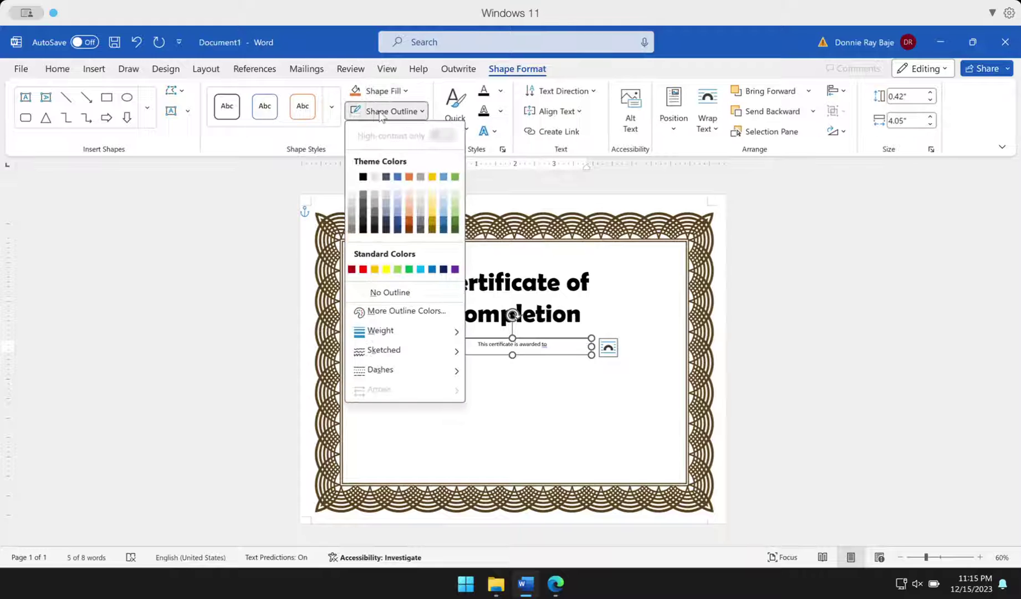
pyautogui.click(393, 293)
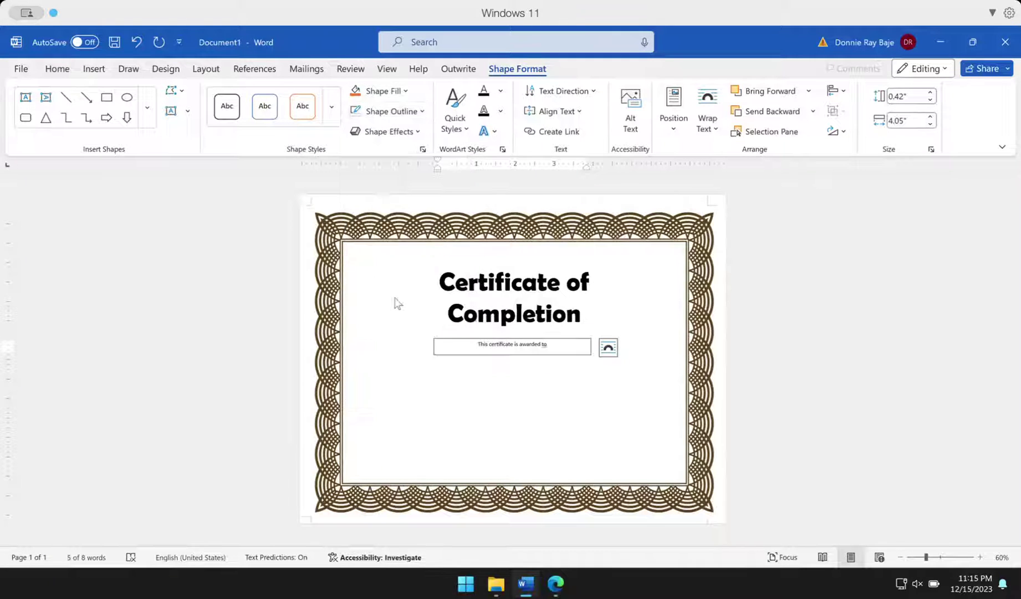
# Enlarge the "This certificate is awarded to" text to 16 pt and deselect its text box
pyautogui.click(58, 69)
pyautogui.click(216, 131)
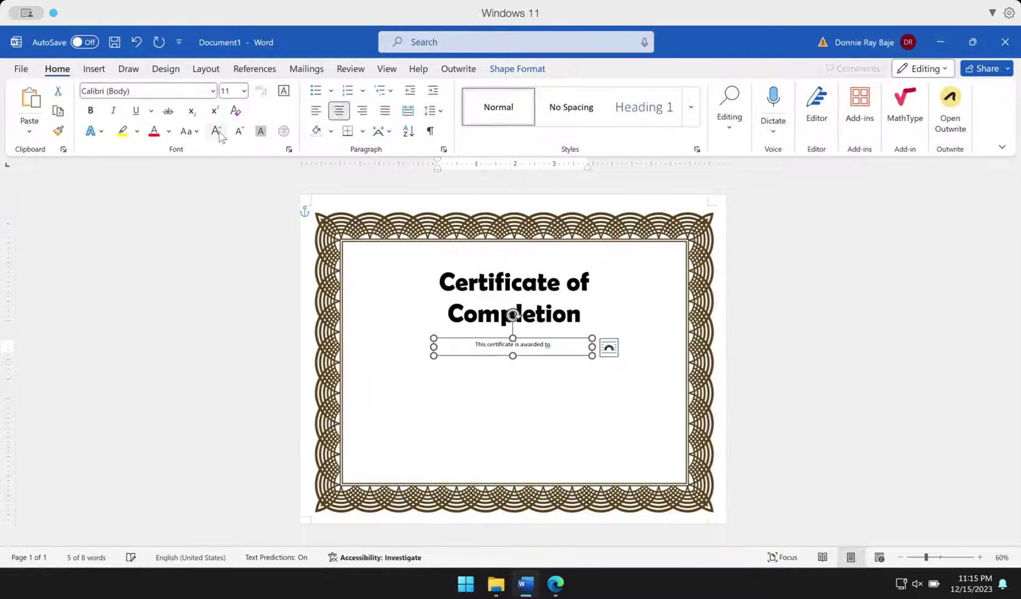
pyautogui.click(217, 131)
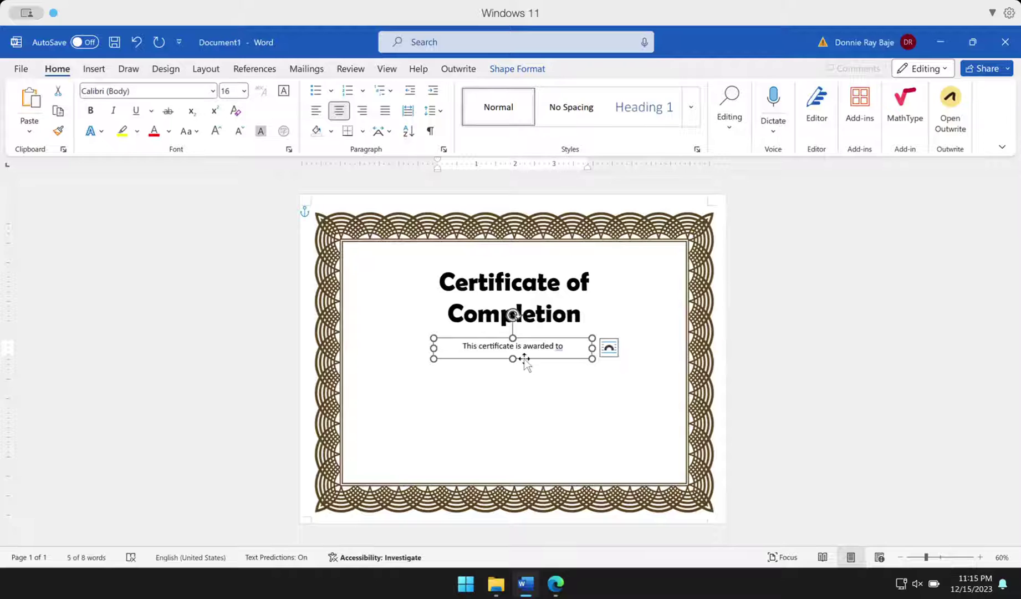
pyautogui.moveTo(525, 363); pyautogui.dragTo(524, 358)
pyautogui.click(854, 322)
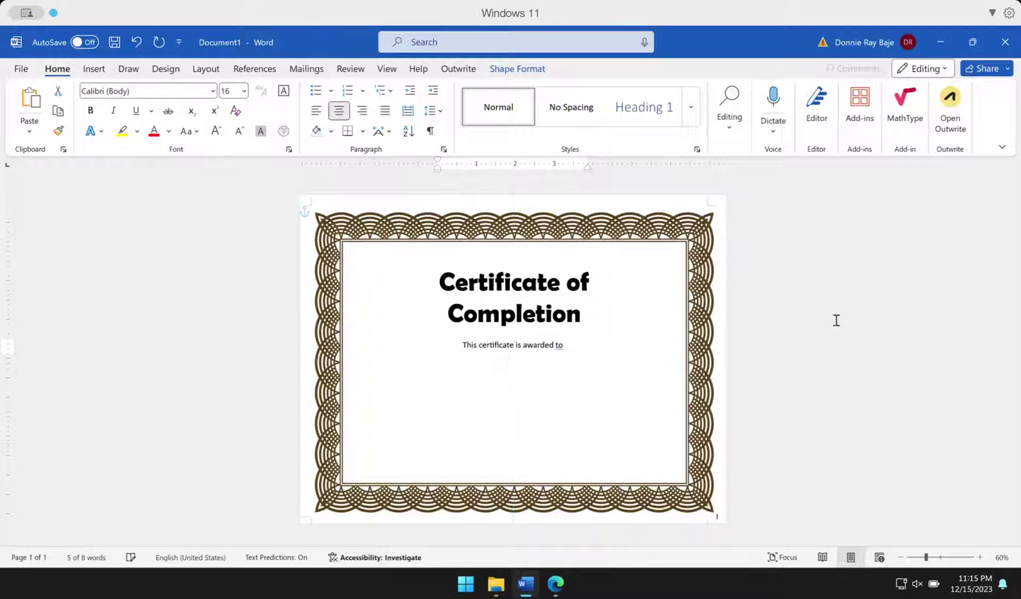
pyautogui.click(528, 359)
pyautogui.click(529, 359)
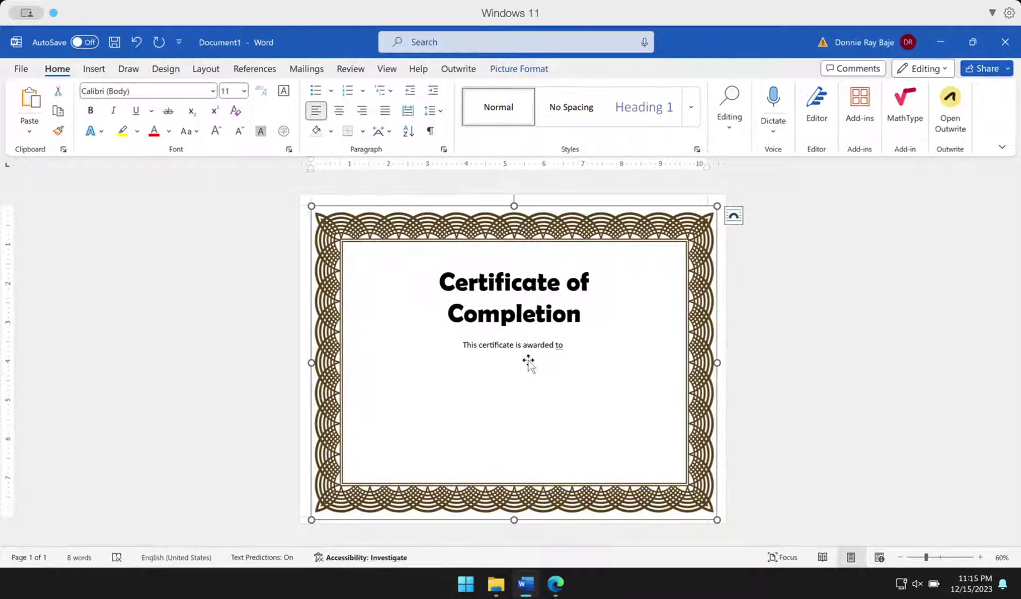
pyautogui.click(528, 359)
pyautogui.tripleClick(233, 315)
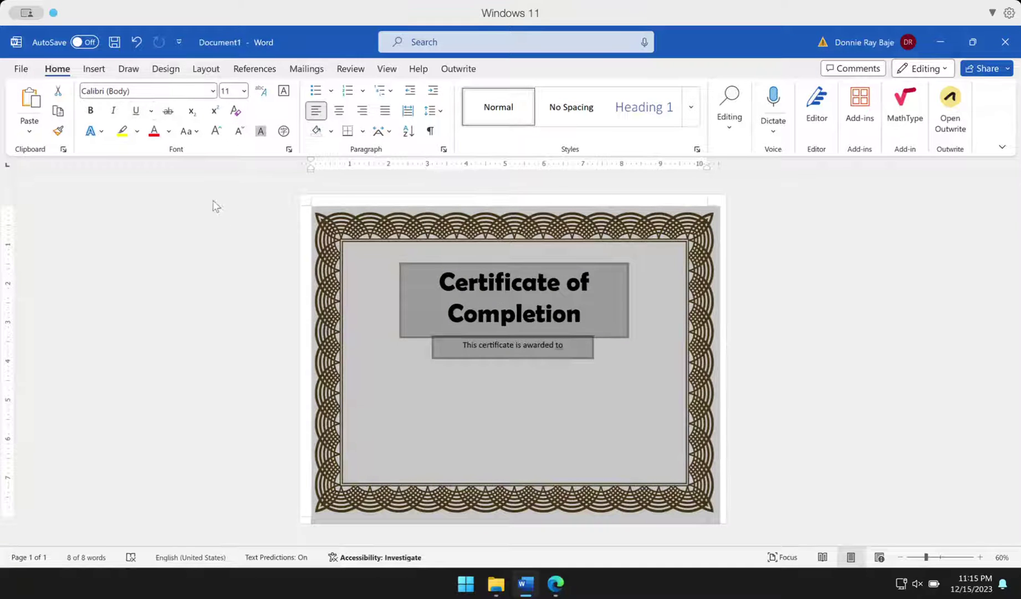
pyautogui.click(371, 189)
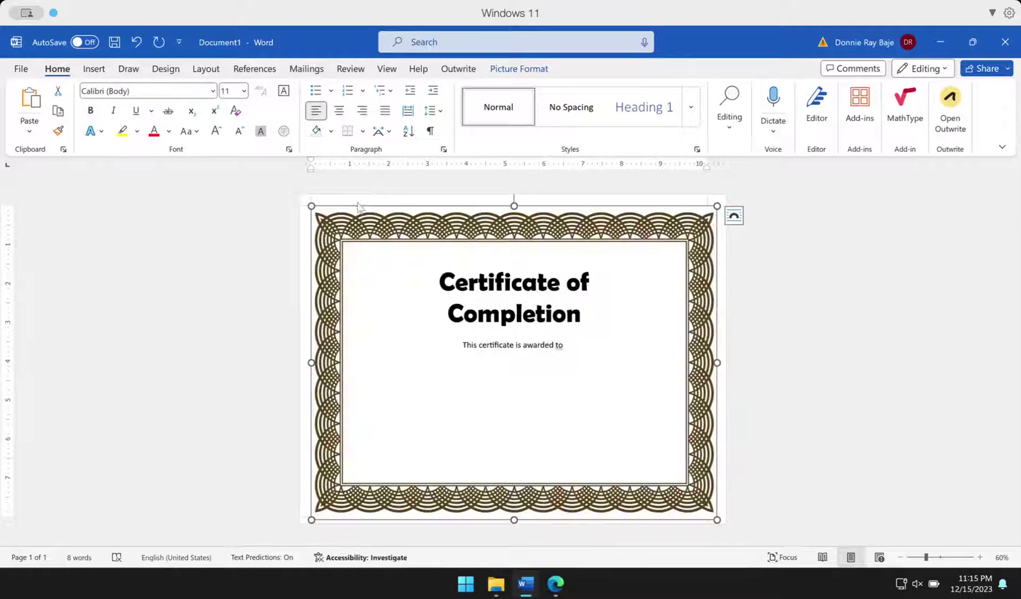
# Insert a simple text box and place it directly below the "This certificate is awarded to" line, centred under it
pyautogui.click(94, 68)
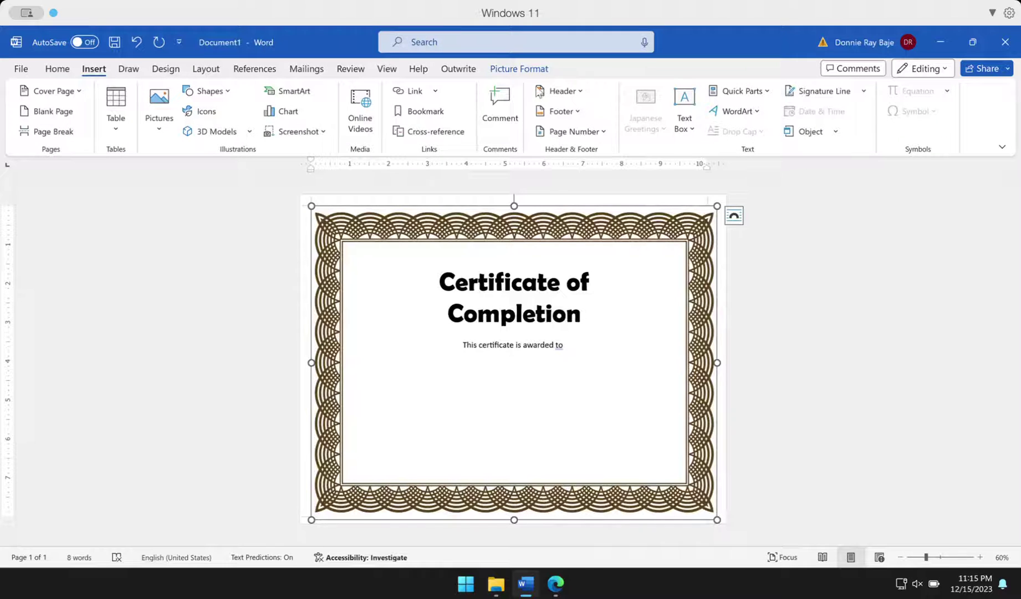
pyautogui.click(684, 125)
pyautogui.click(724, 205)
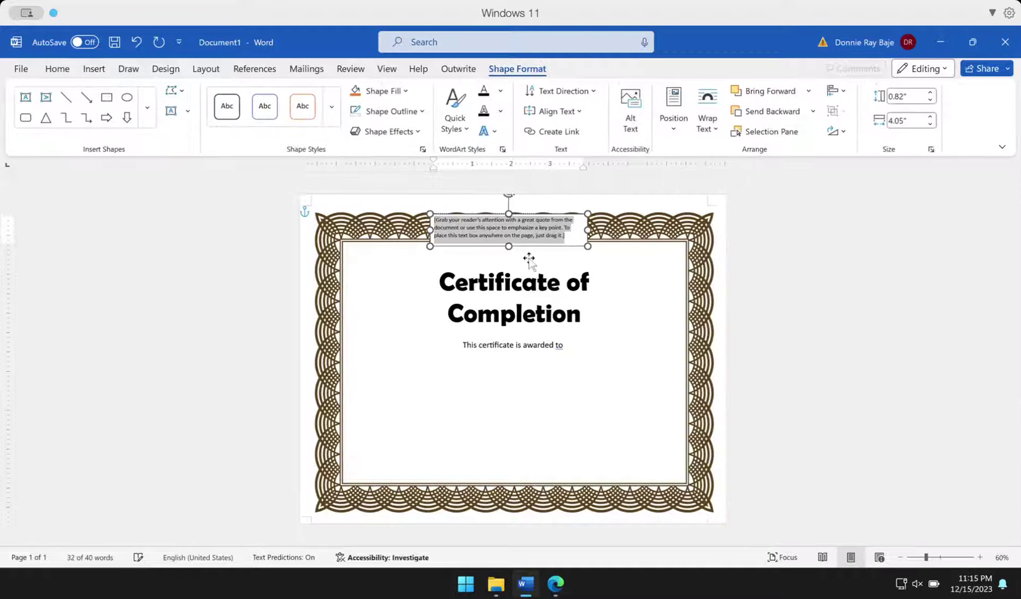
pyautogui.moveTo(544, 246); pyautogui.dragTo(549, 366)
# Replace the new text box's placeholder with the Name merge field
pyautogui.tripleClick(549, 366)
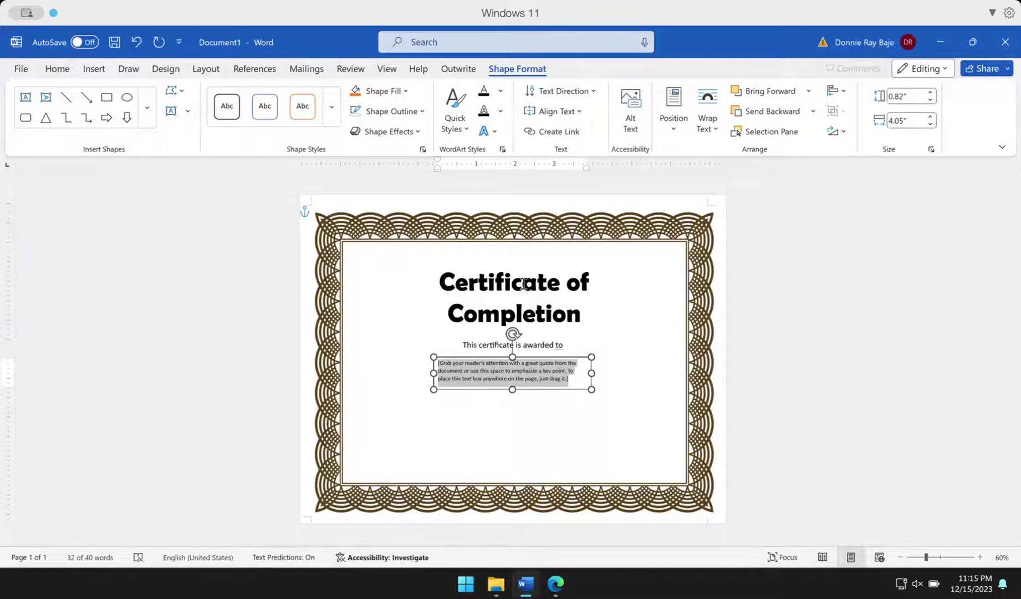
pyautogui.press('Delete')
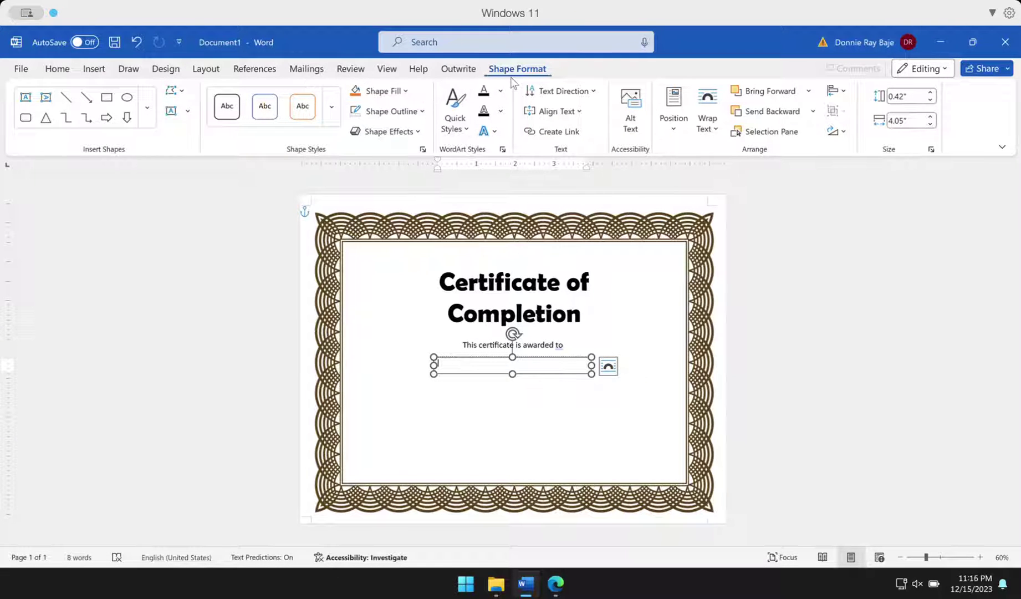
pyautogui.click(289, 73)
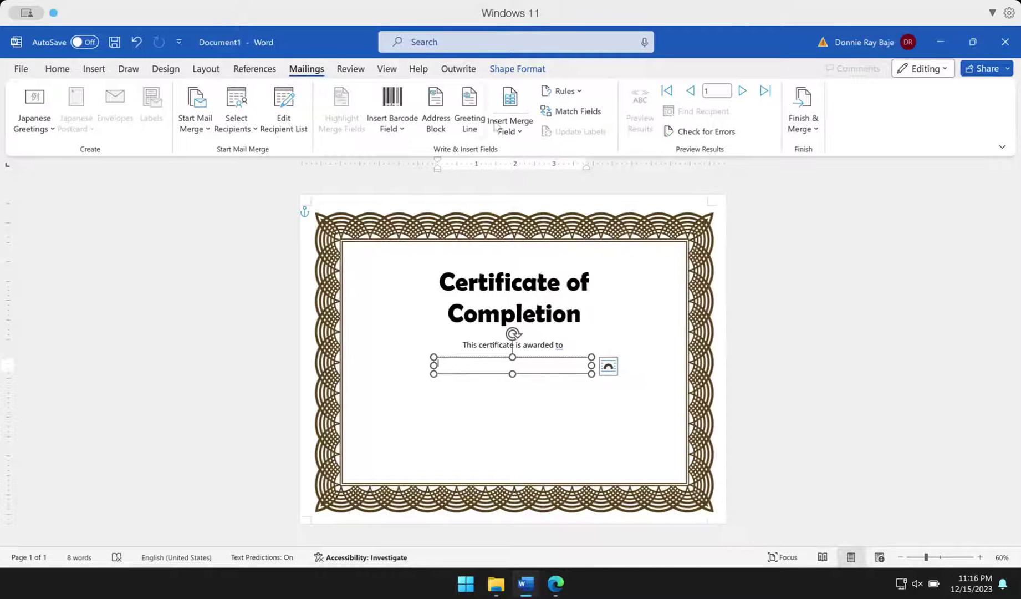
pyautogui.click(525, 129)
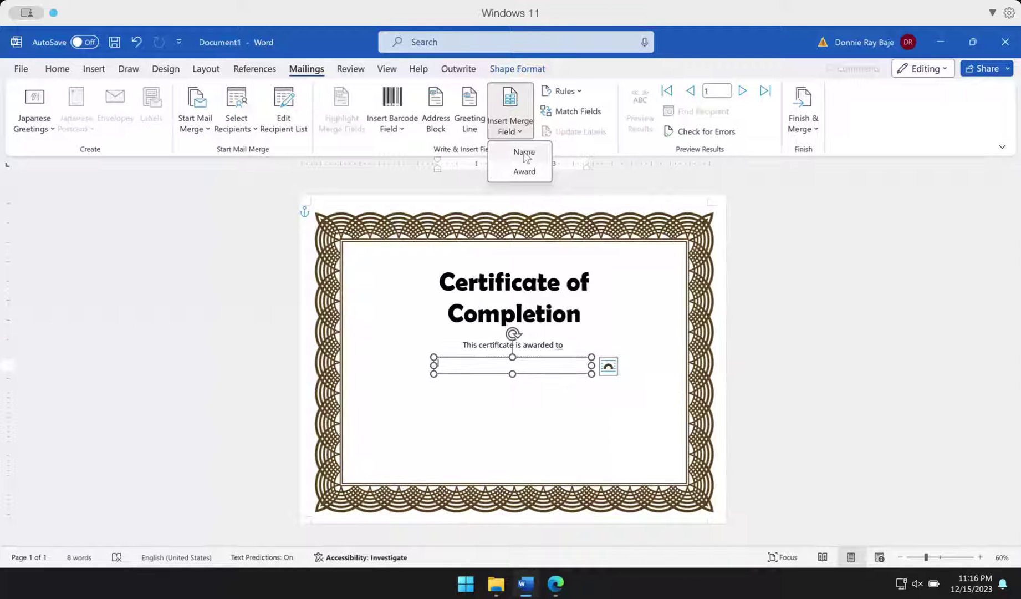
pyautogui.click(524, 153)
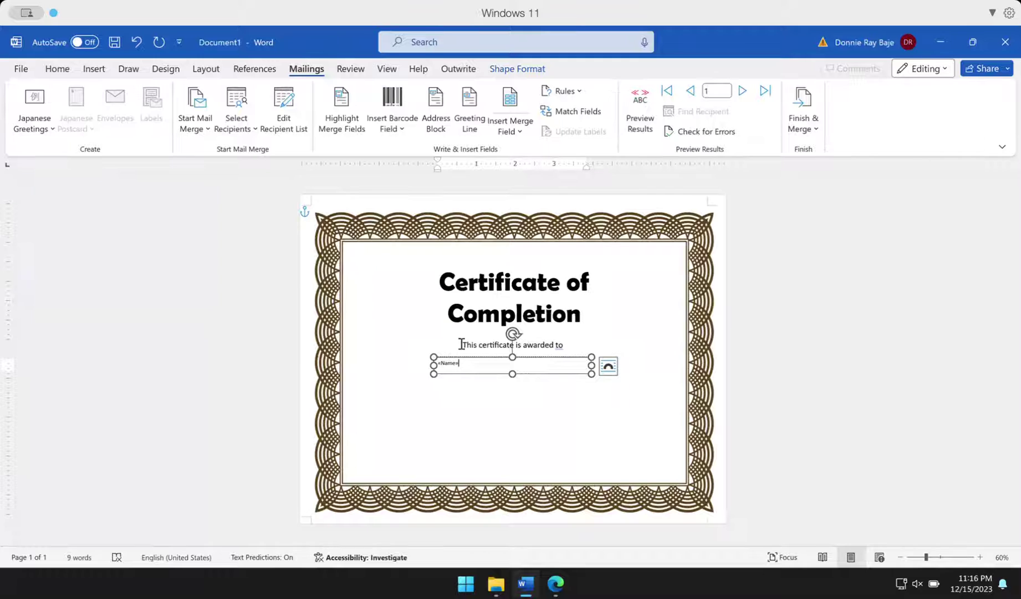
# Centre the Name merge field within its text box
pyautogui.doubleClick(460, 366)
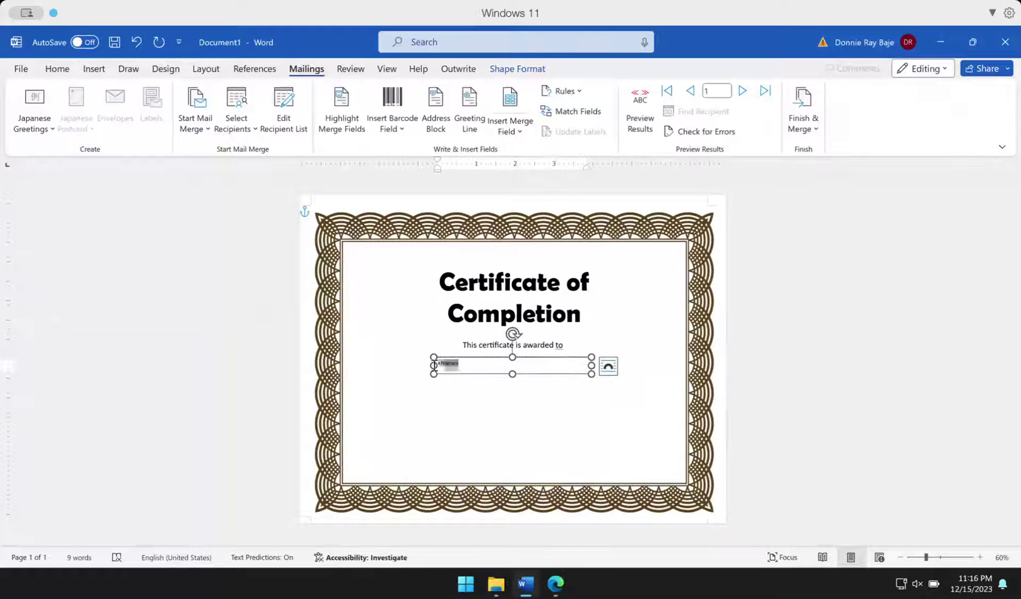
pyautogui.click(472, 365)
pyautogui.click(55, 70)
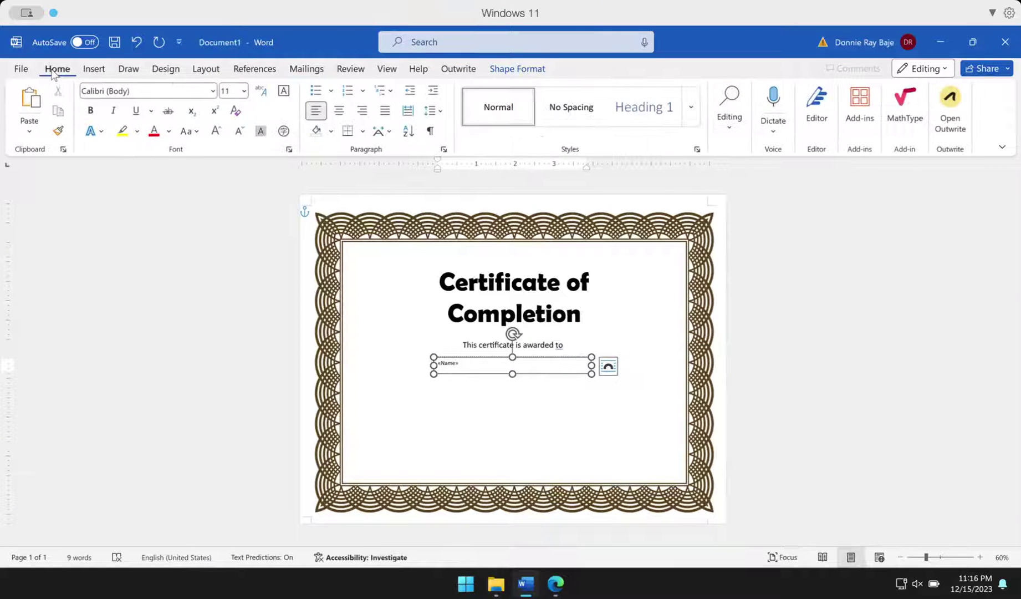
pyautogui.click(340, 112)
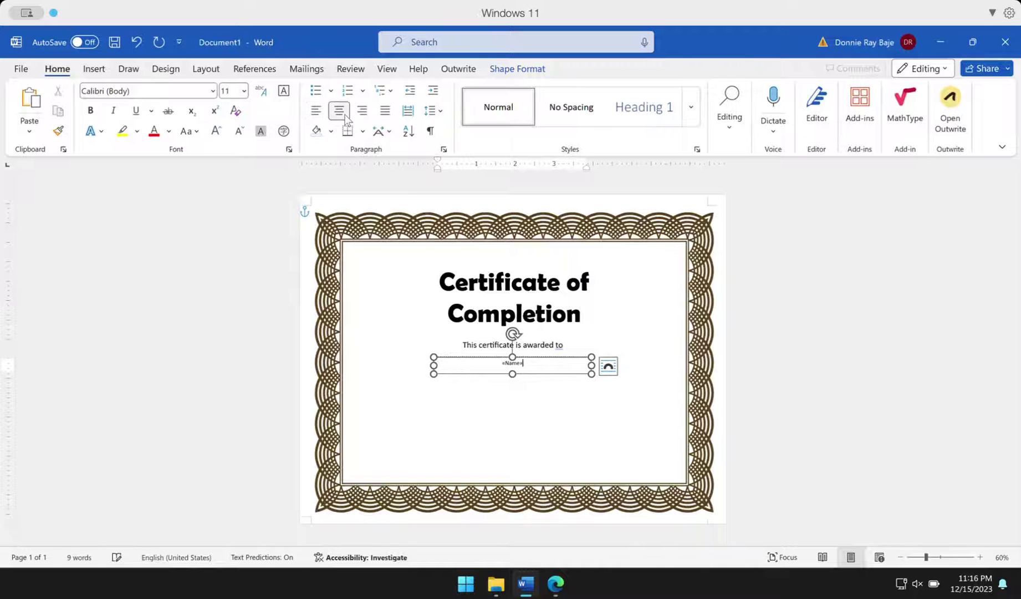
# Format the Name merge field in bold with the standard blue font colour, and open its font choices
pyautogui.click(90, 111)
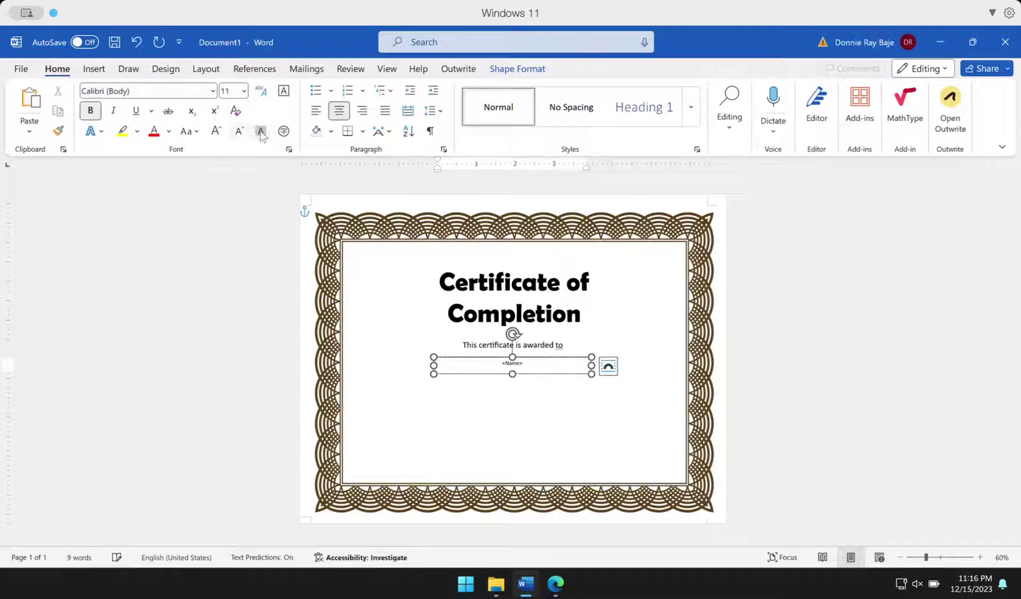
pyautogui.click(169, 132)
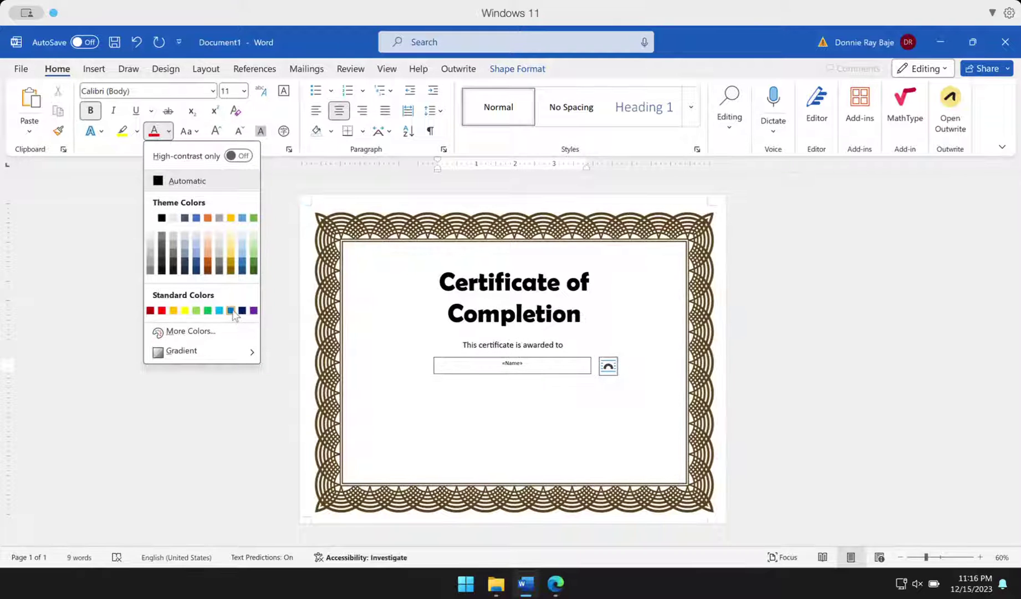
pyautogui.press('Escape')
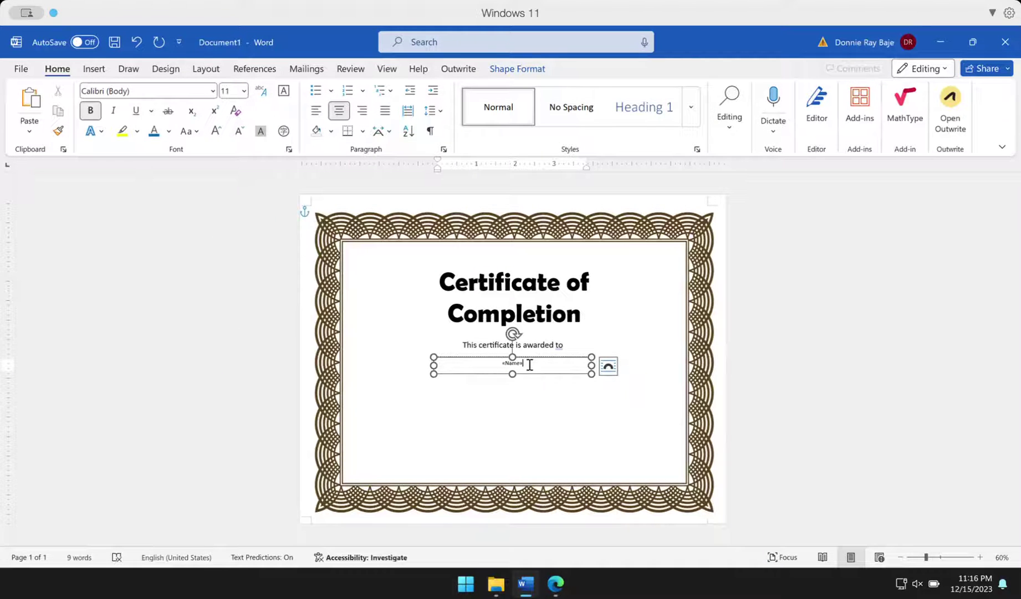
pyautogui.moveTo(530, 365); pyautogui.dragTo(472, 358)
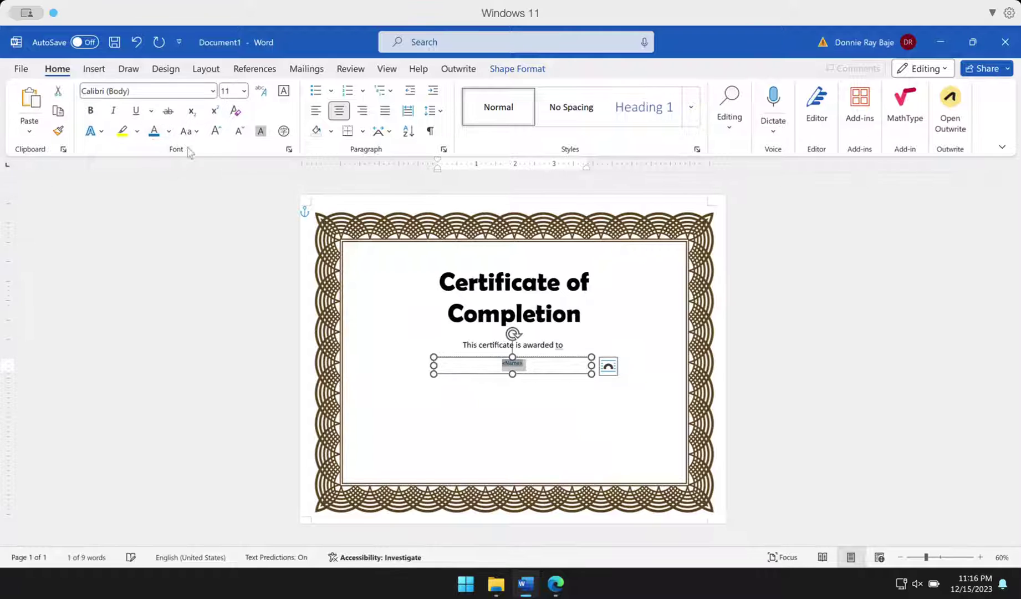
pyautogui.click(212, 91)
pyautogui.click(197, 228)
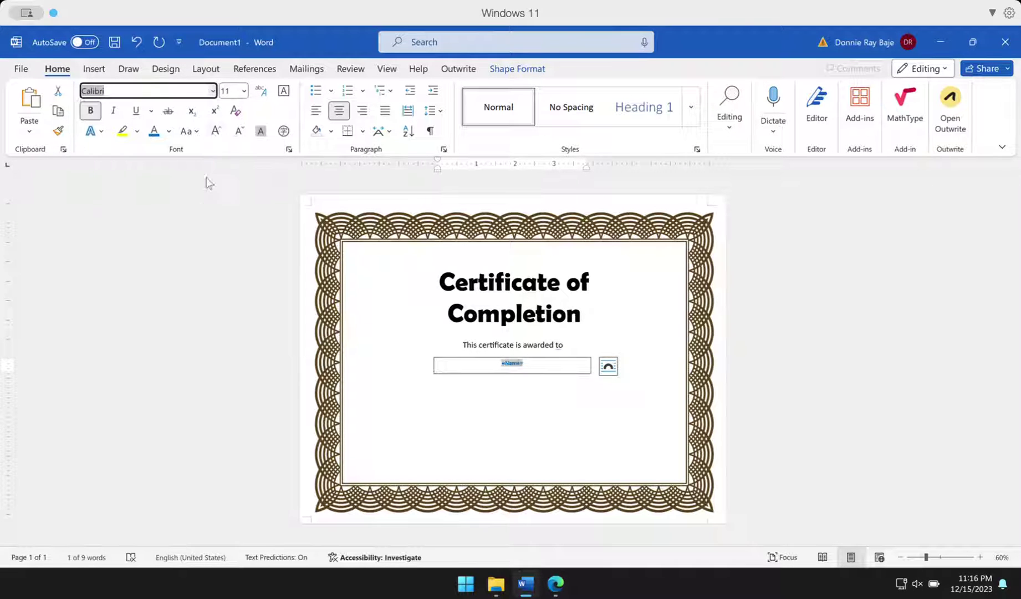